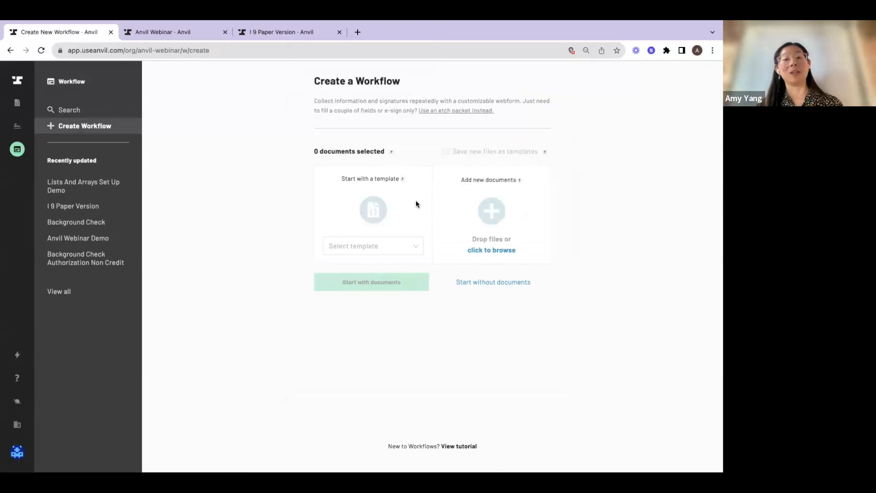
# Create a workflow from the I 9 Paper Version document template
pyautogui.click(370, 247)
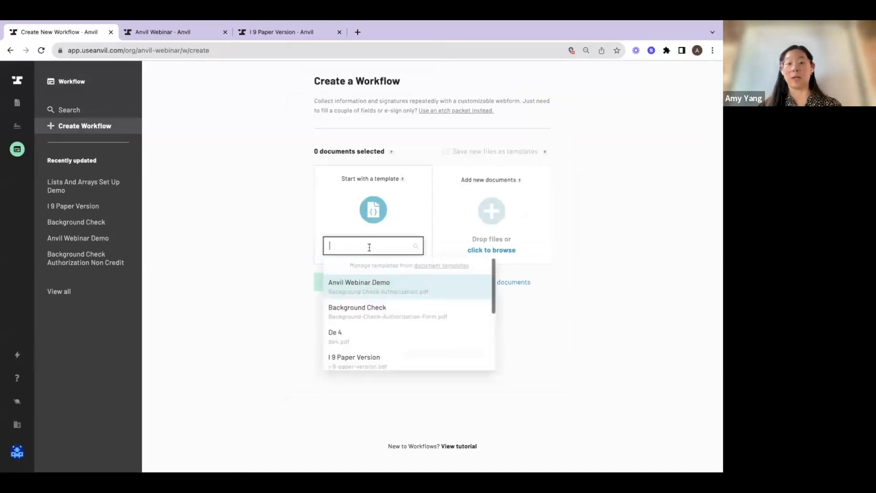
pyautogui.click(381, 357)
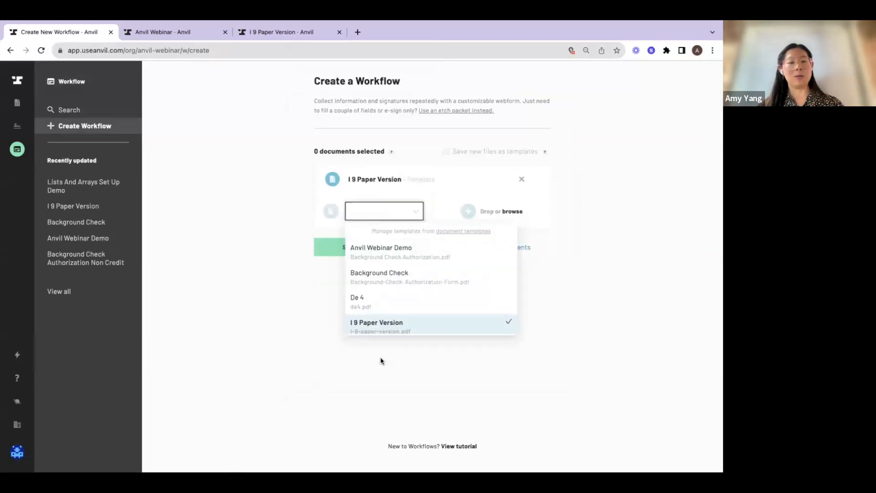
pyautogui.click(381, 251)
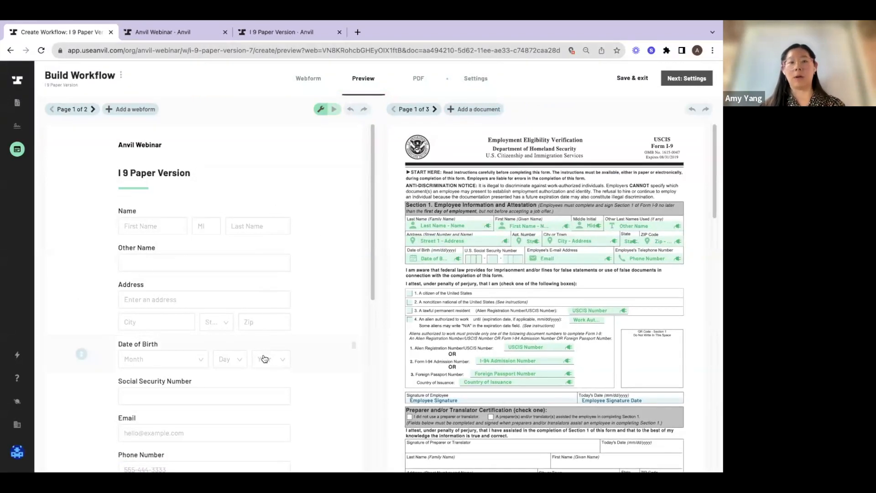
# Look through the generated webform fields and the matching fields and signature areas on the first PDF page
pyautogui.scroll(-1, 264, 359)
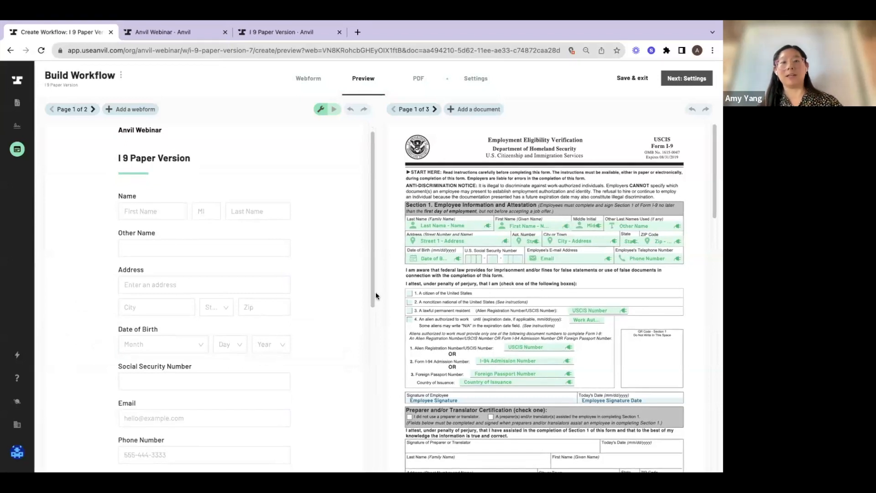
pyautogui.scroll(-7, 335, 304)
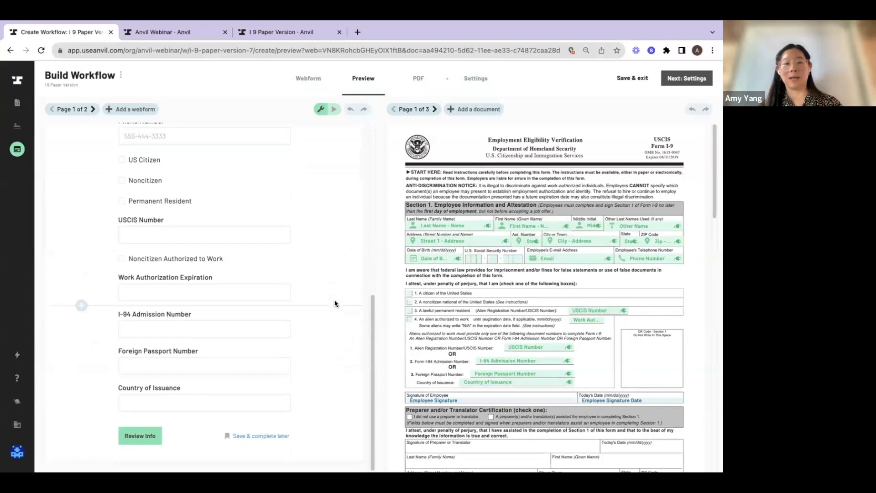
pyautogui.scroll(10, 335, 304)
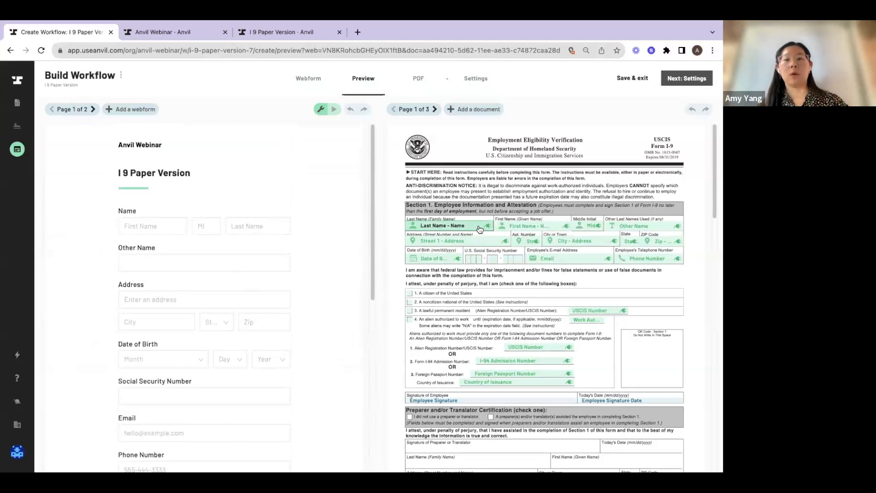
pyautogui.scroll(-2, 479, 229)
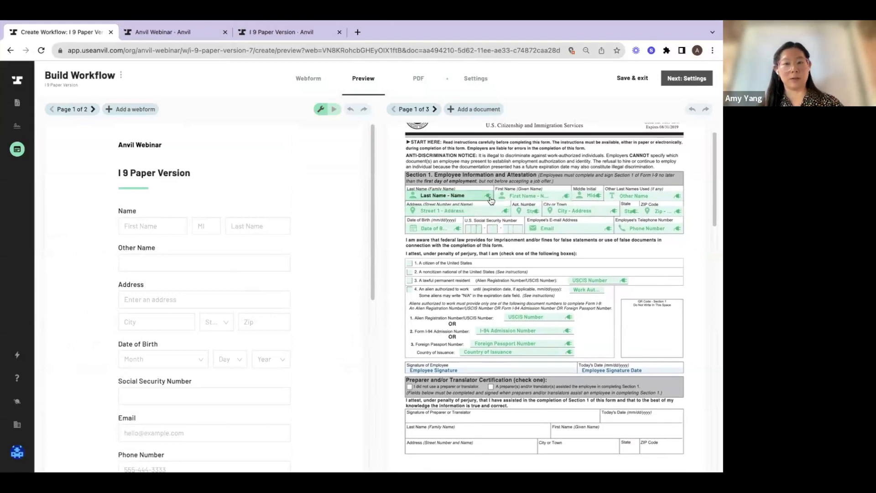
pyautogui.scroll(-5, 477, 245)
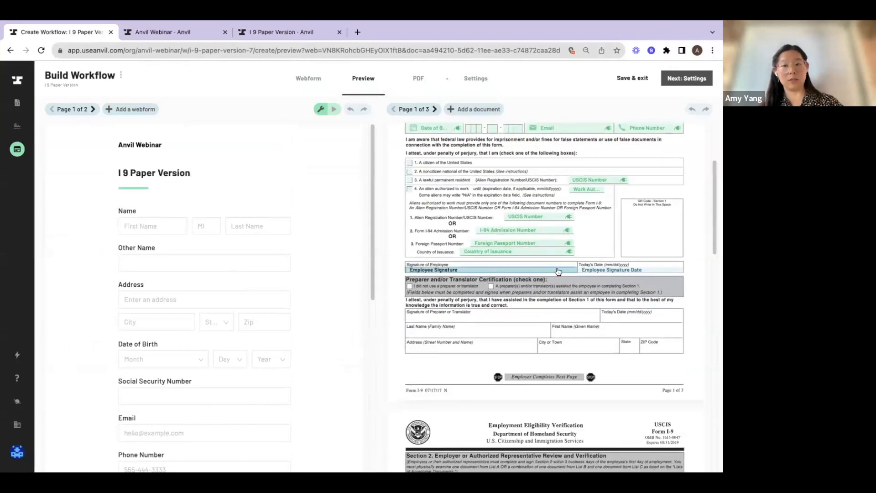
pyautogui.scroll(3, 558, 272)
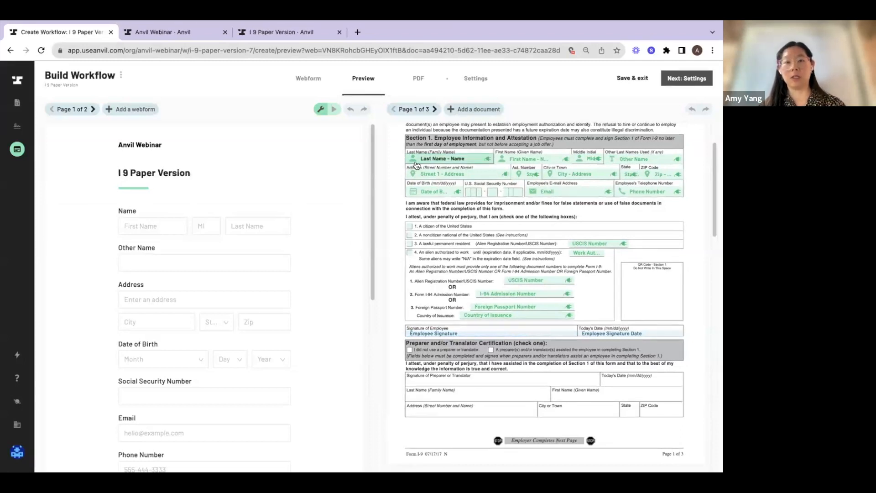
pyautogui.scroll(1, 415, 164)
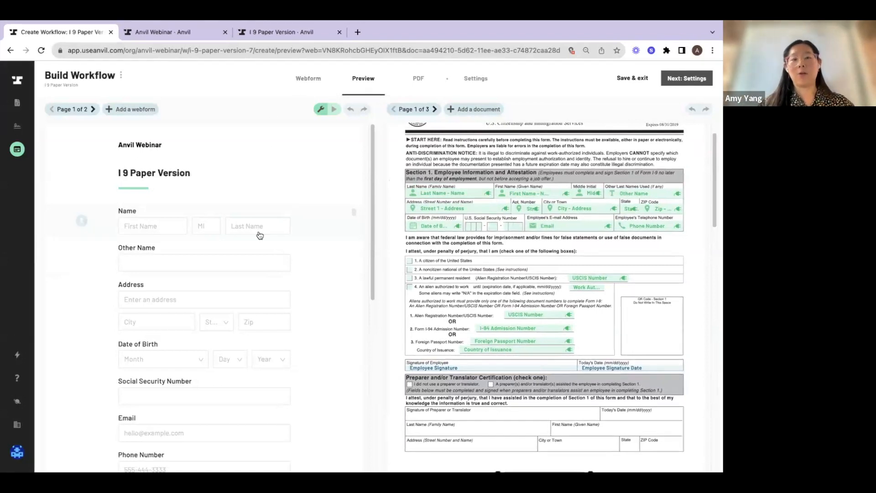
# Open the webform editor and review the form's fields from Name down to Foreign Passport Number
pyautogui.click(310, 79)
pyautogui.scroll(-1, 394, 318)
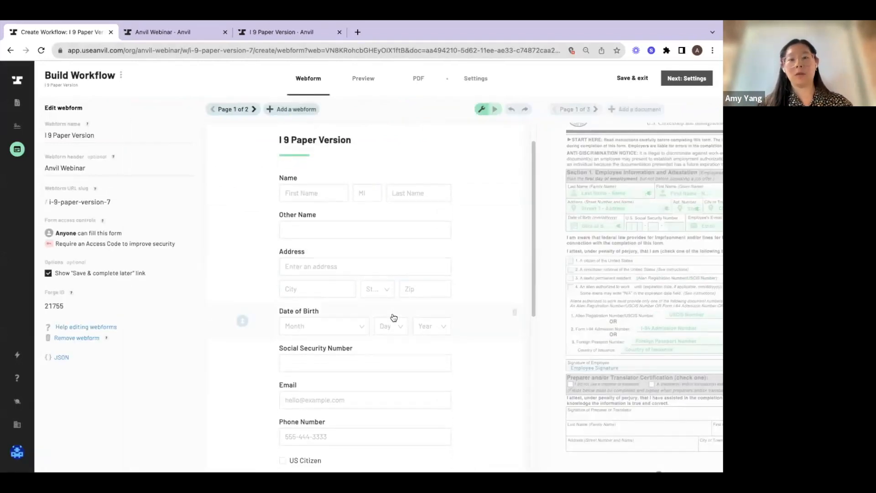
pyautogui.scroll(-1, 394, 318)
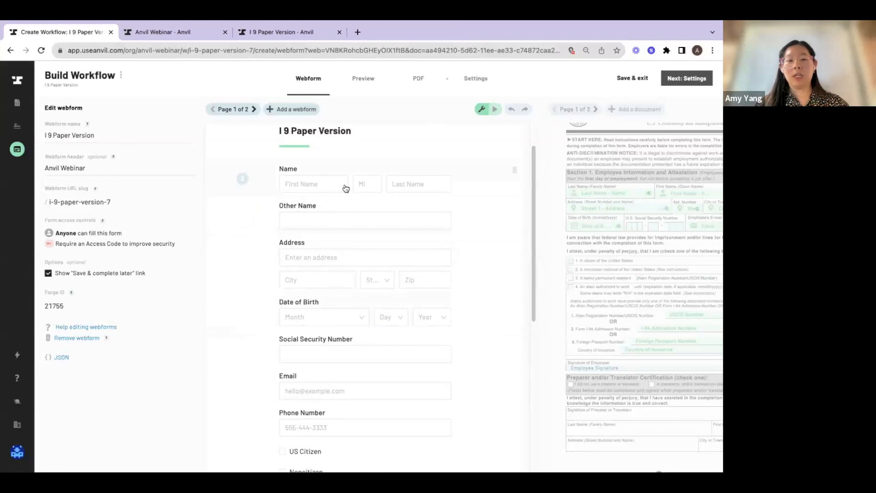
pyautogui.scroll(-1, 344, 268)
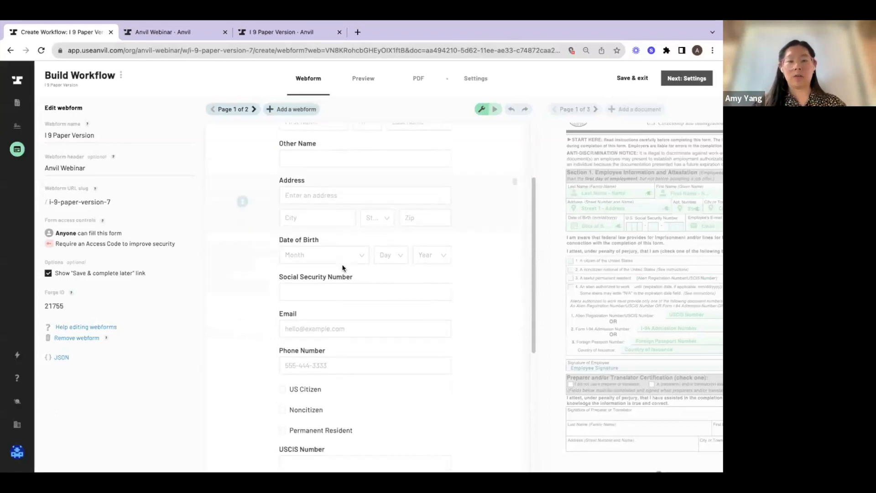
pyautogui.scroll(-2, 339, 328)
pyautogui.scroll(-1, 339, 328)
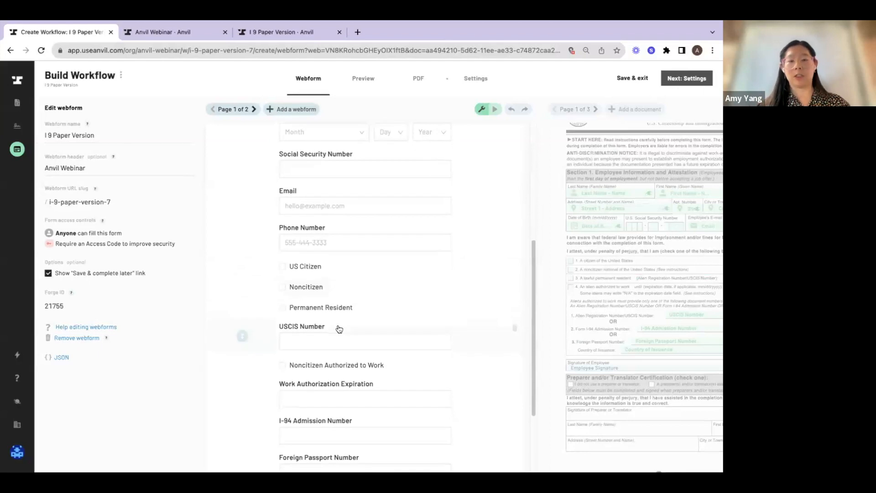
pyautogui.scroll(-1, 336, 315)
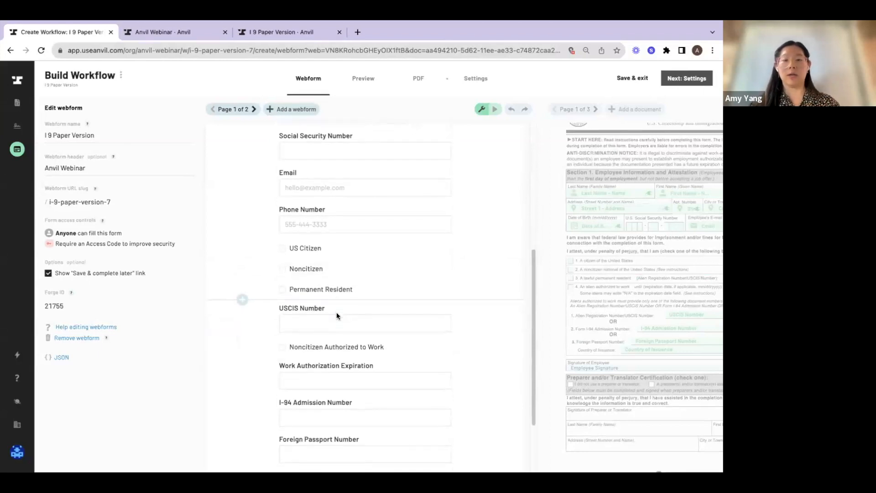
pyautogui.scroll(1, 338, 316)
pyautogui.scroll(6, 334, 261)
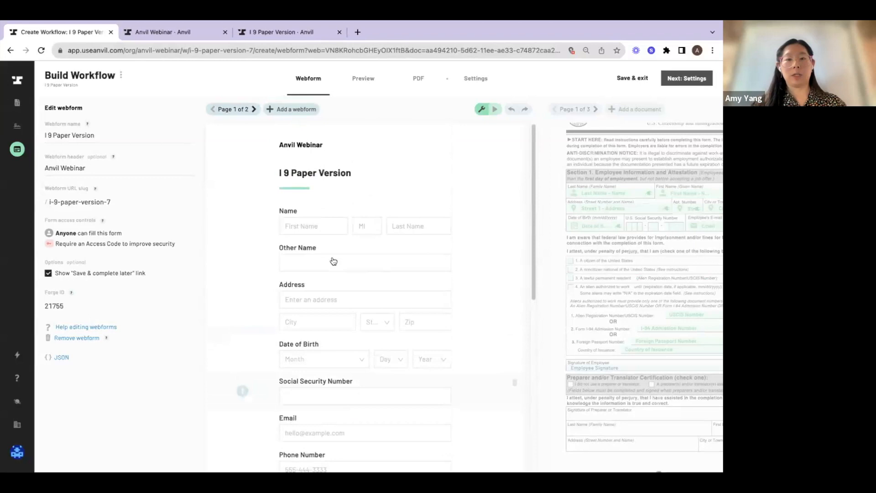
# Add a page break after the Phone Number field and go back to the webform's first page
pyautogui.scroll(-3, 334, 261)
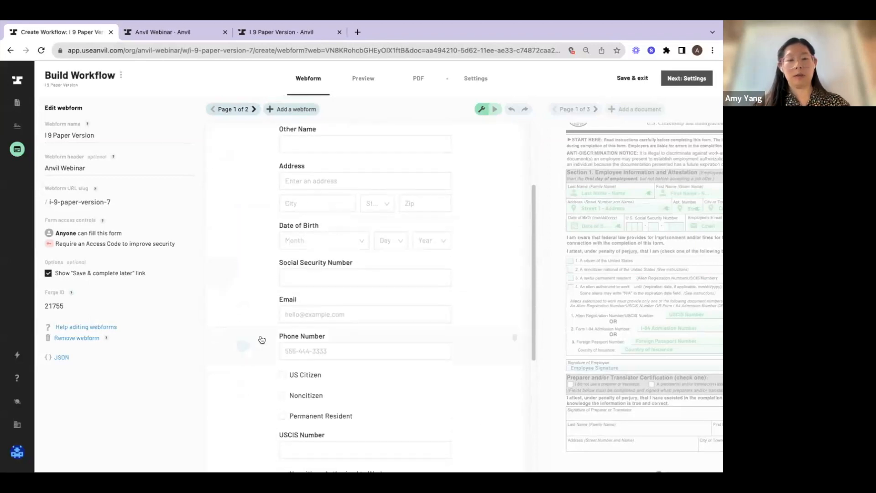
pyautogui.click(242, 364)
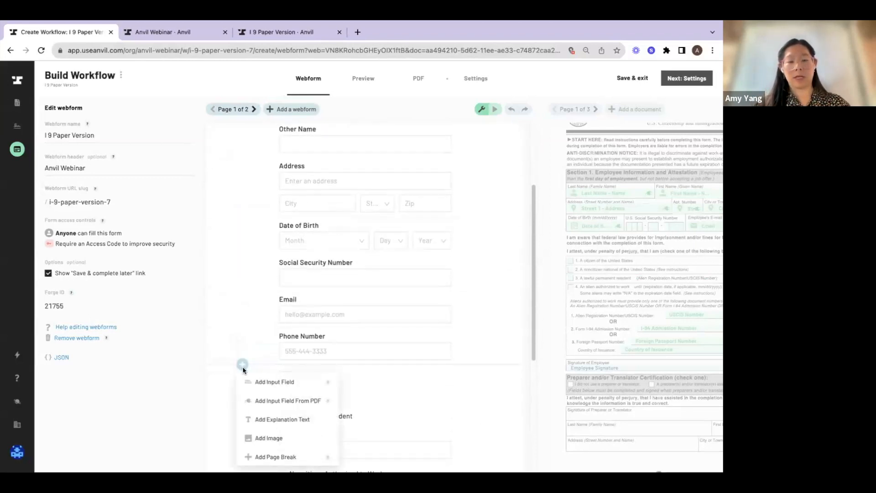
pyautogui.click(276, 457)
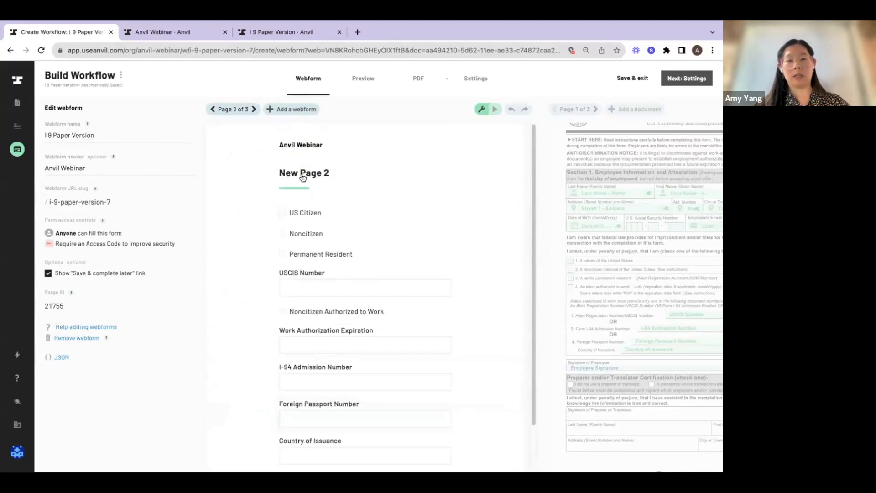
pyautogui.click(231, 111)
pyautogui.click(246, 158)
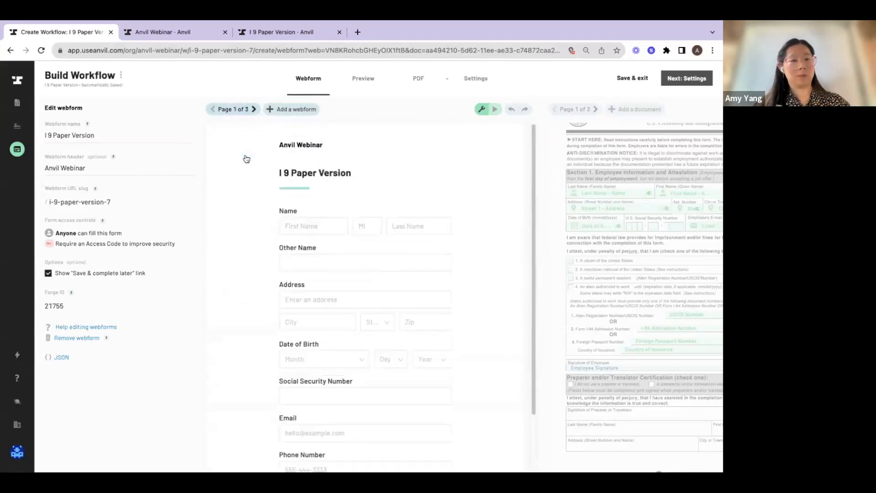
pyautogui.scroll(-2, 322, 230)
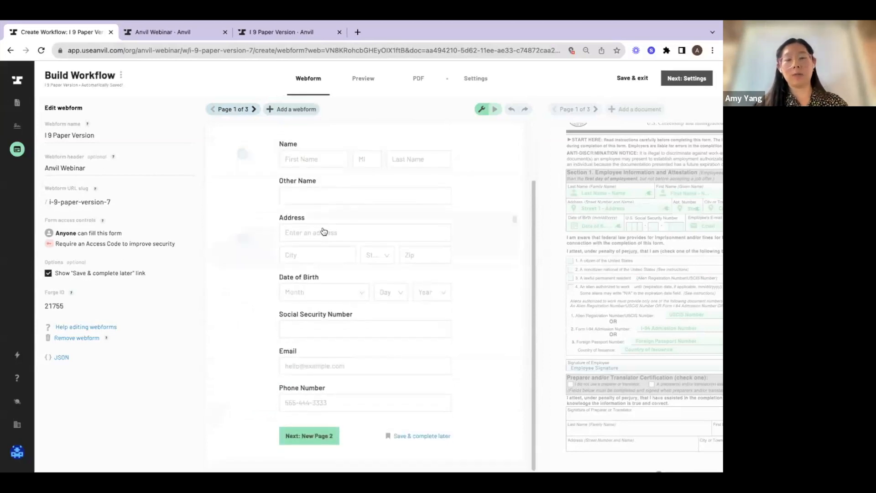
pyautogui.scroll(2, 321, 231)
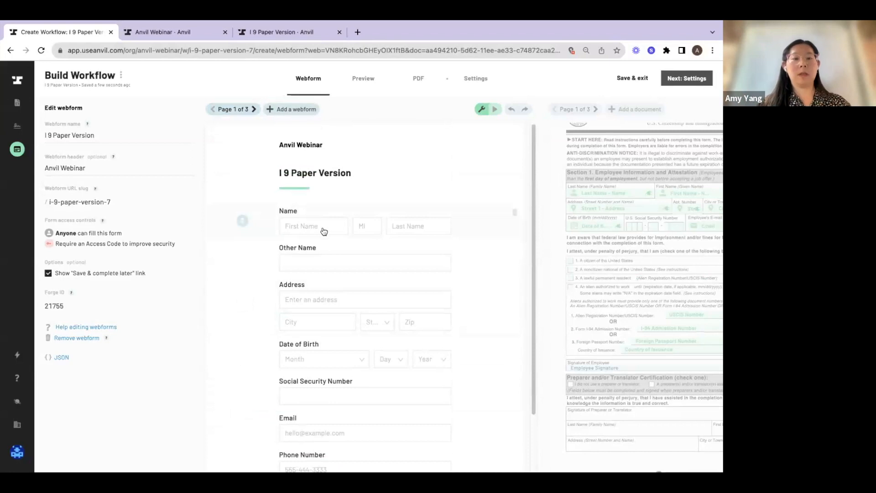
# Examine the options of the Name, Other Name, Address and Date of Birth fields, including the field types available for Date of Birth
pyautogui.click(324, 256)
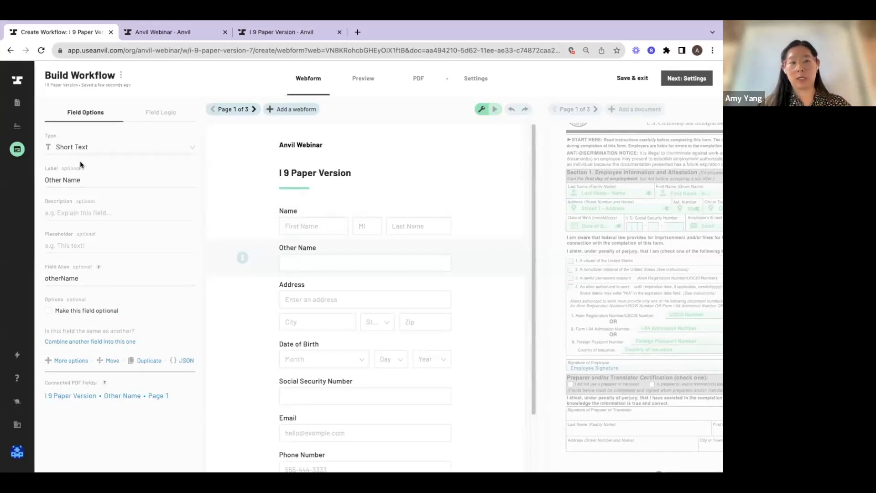
pyautogui.click(306, 218)
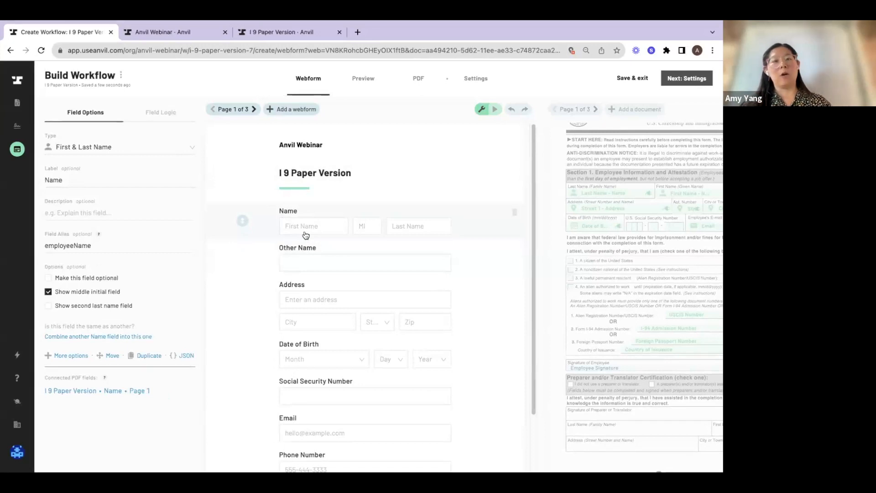
pyautogui.click(305, 264)
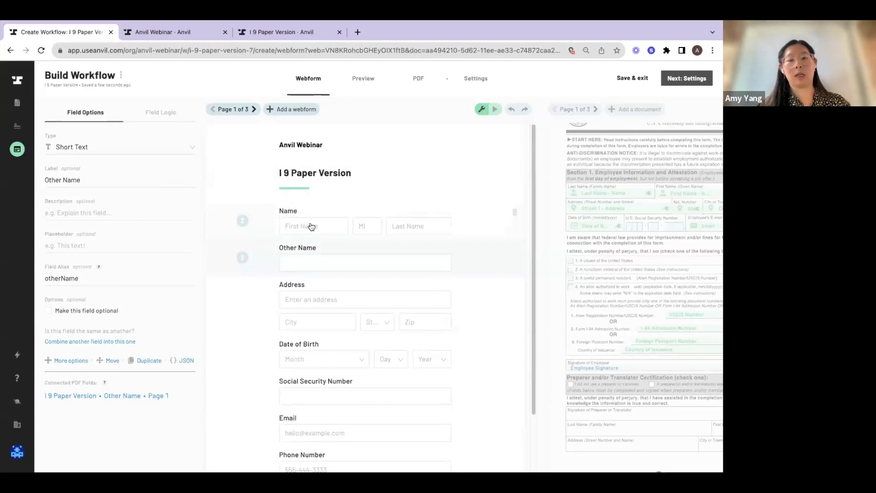
pyautogui.scroll(-1, 442, 255)
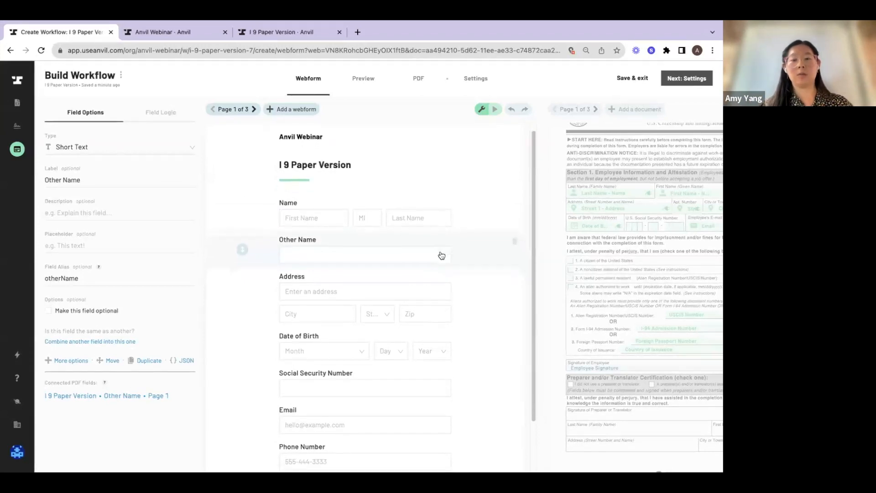
pyautogui.scroll(-4, 440, 254)
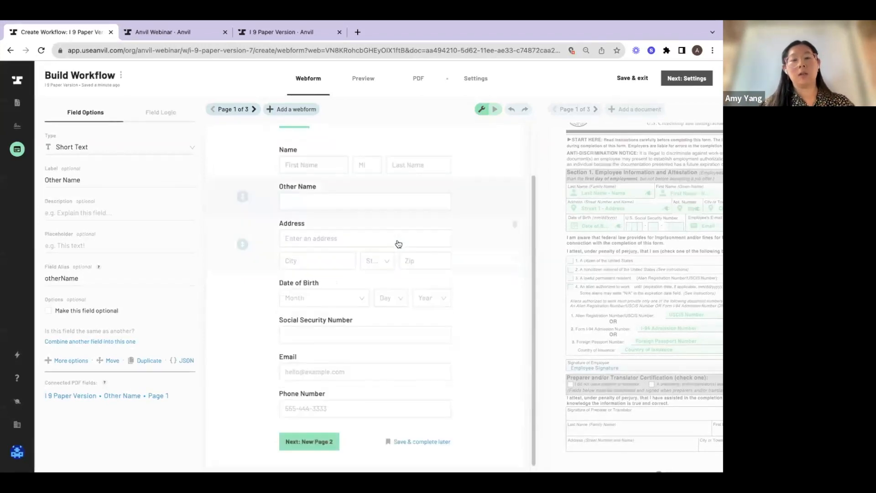
pyautogui.click(399, 244)
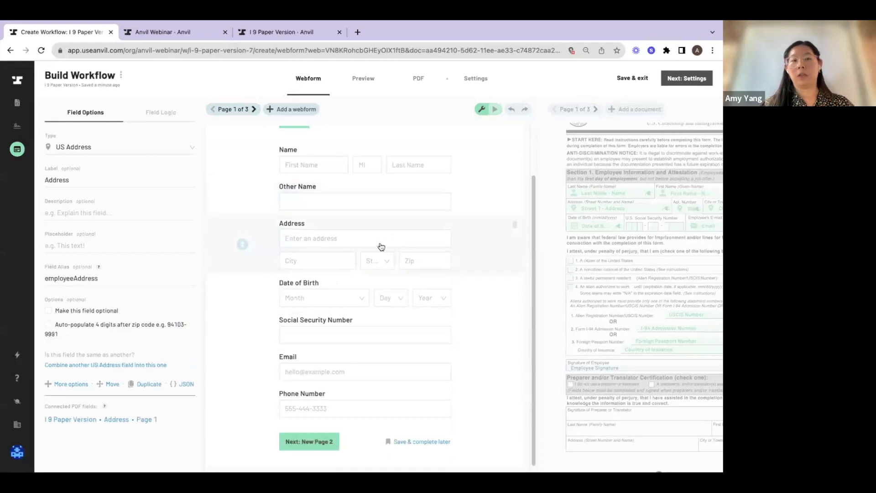
pyautogui.click(366, 303)
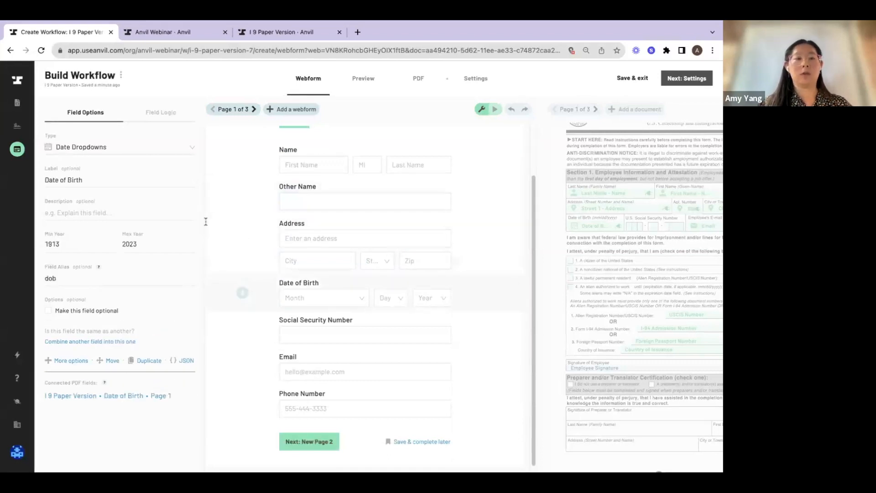
pyautogui.click(157, 149)
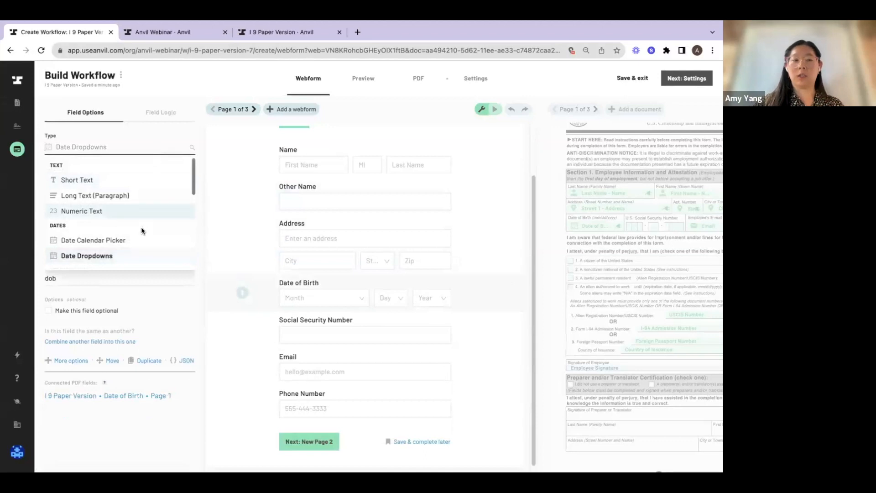
# Change the Social Security Number field's type to Social Security Number
pyautogui.click(311, 332)
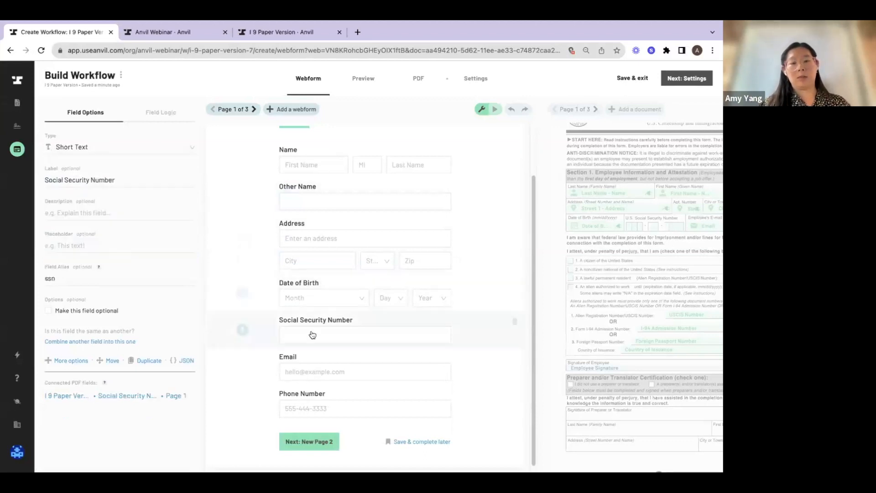
pyautogui.click(130, 146)
pyautogui.write('soci')
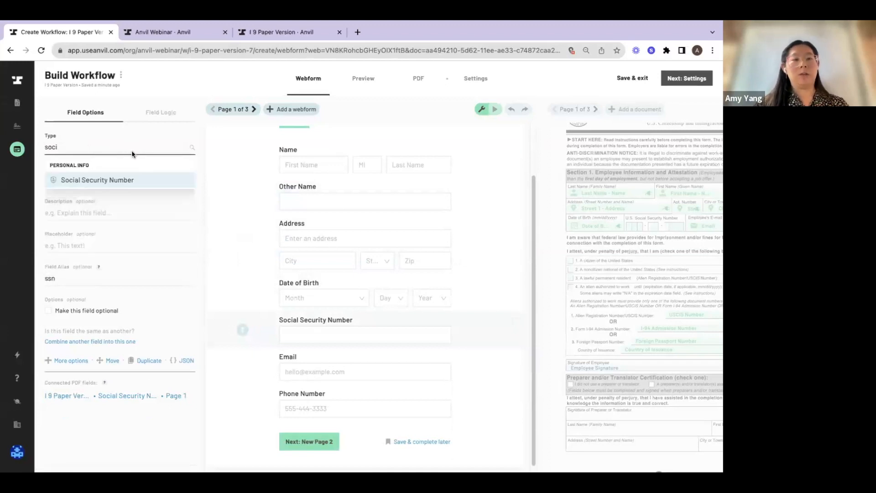
pyautogui.click(136, 179)
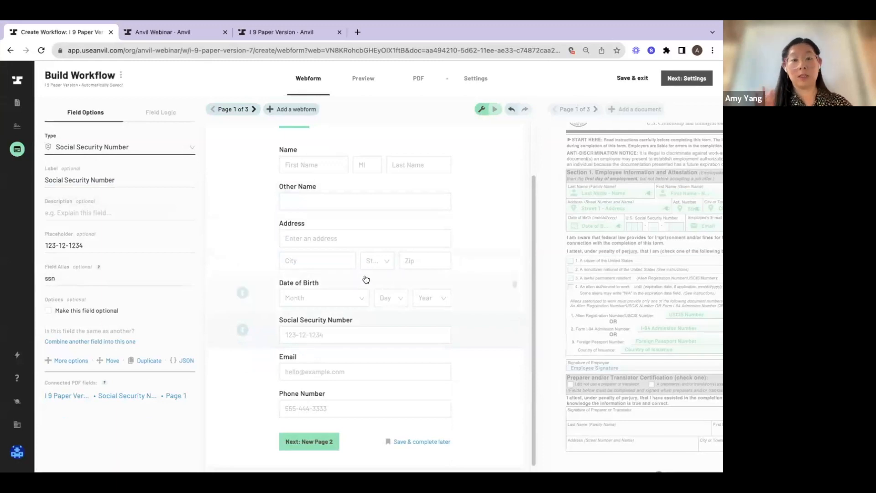
# Change the title of the webform's first page to Personal Information
pyautogui.scroll(1, 366, 280)
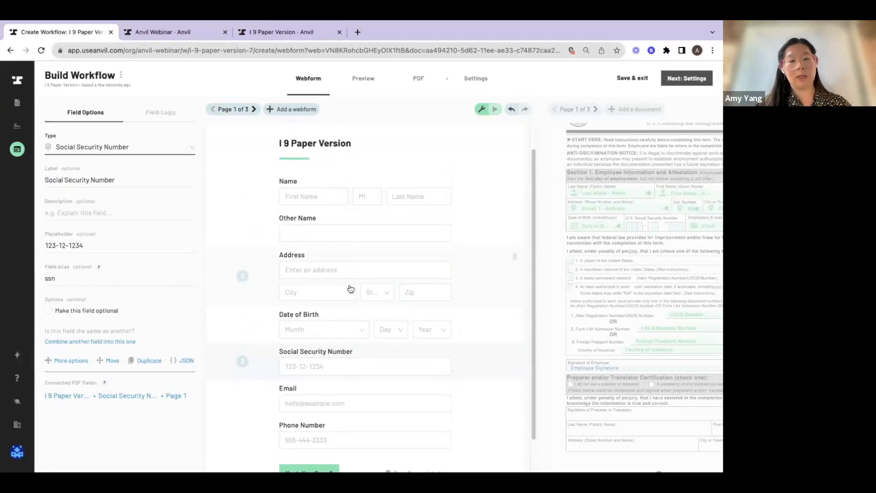
pyautogui.scroll(-1, 349, 288)
pyautogui.scroll(2, 348, 288)
pyautogui.click(340, 172)
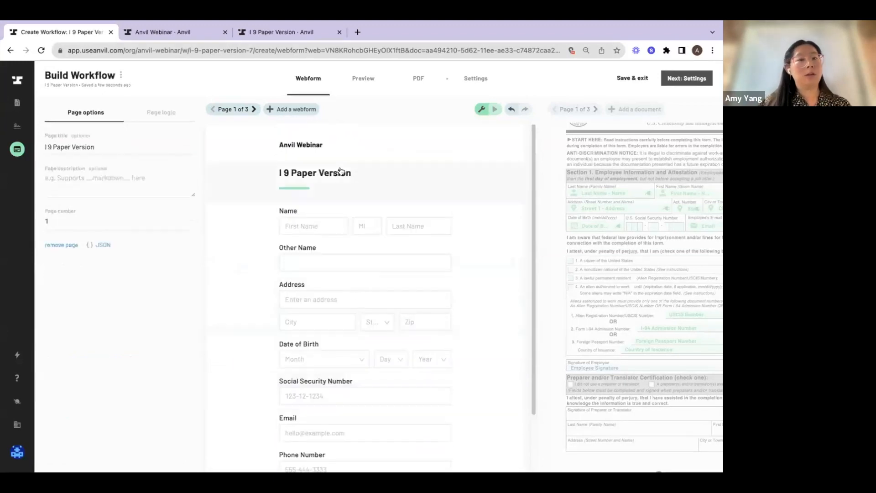
pyautogui.click(101, 147)
pyautogui.tripleClick(102, 147)
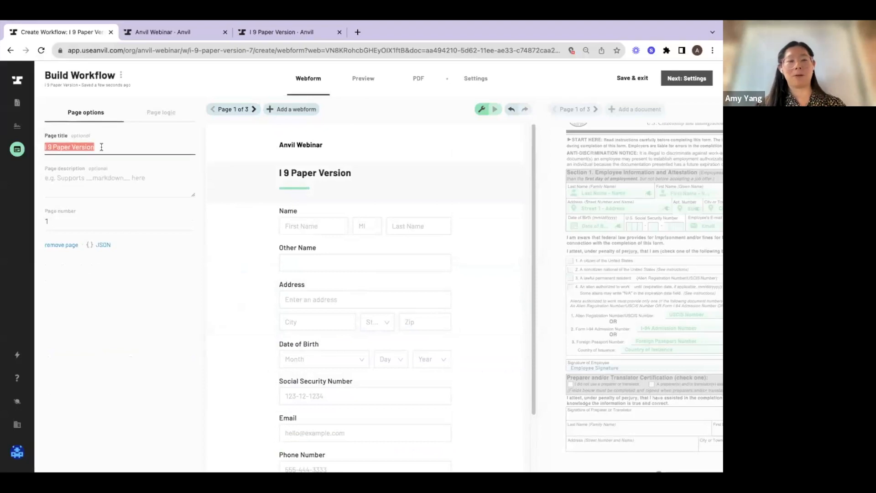
pyautogui.write('onal Informati')
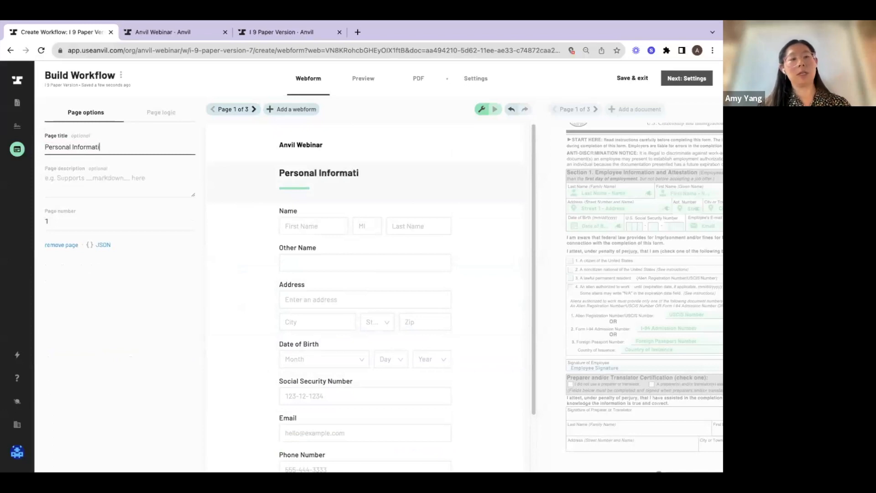
pyautogui.write('on')
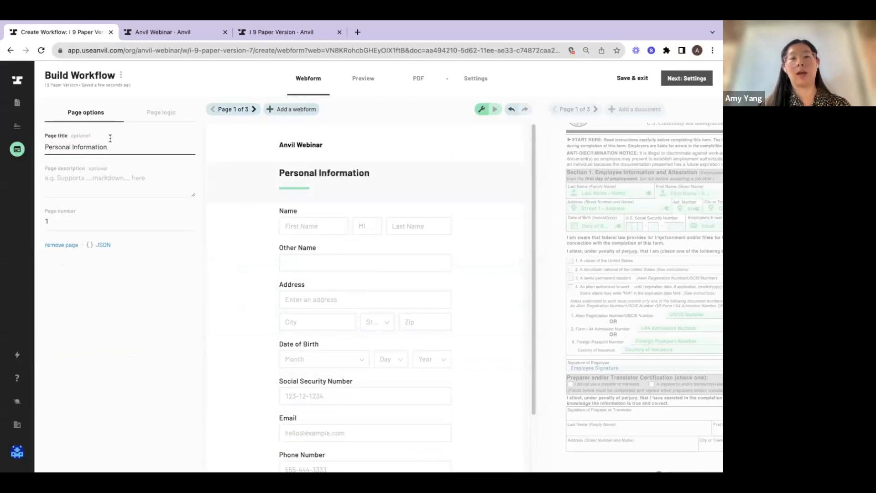
# Change the title of the webform's second page to Citizenship Details
pyautogui.click(253, 110)
pyautogui.click(191, 158)
pyautogui.hotkey('ctrl', 'a')
pyautogui.write('Citizenship Det')
pyautogui.write('ia')
pyautogui.press('BackSpace')
pyautogui.write('ails')
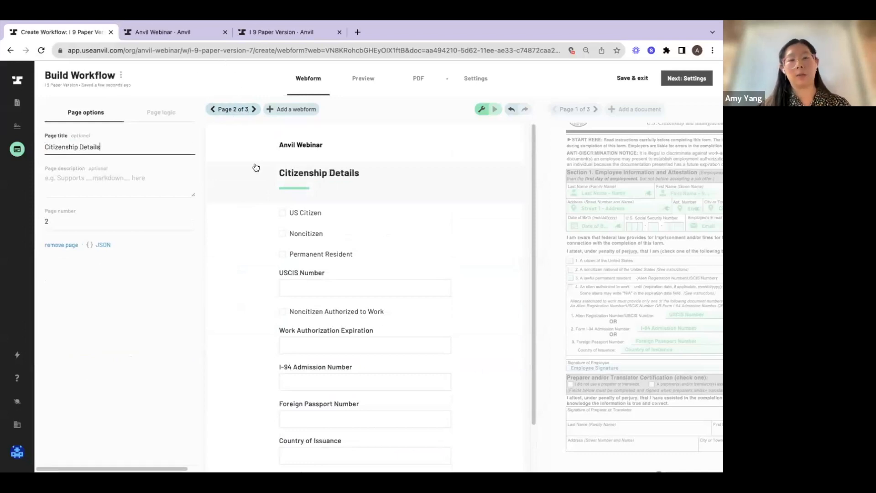
# Return to the Personal Information page and add a new page after it titled Employee Onboarding
pyautogui.click(234, 109)
pyautogui.click(243, 148)
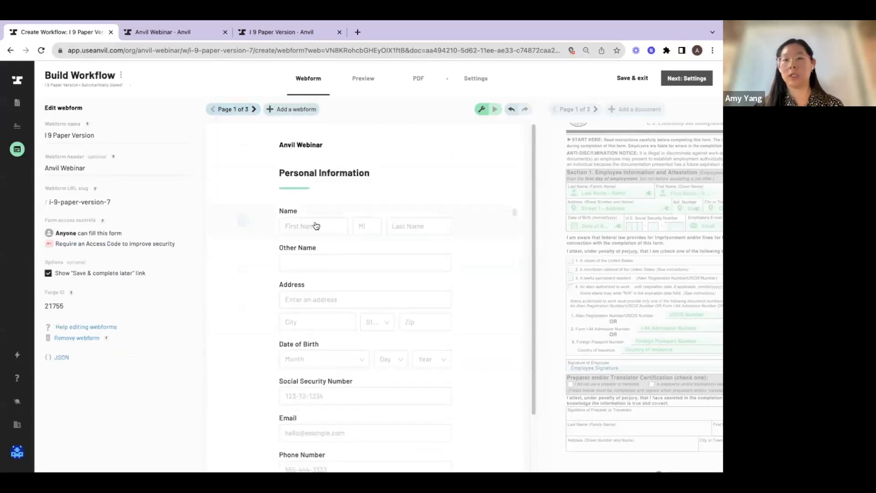
pyautogui.click(598, 178)
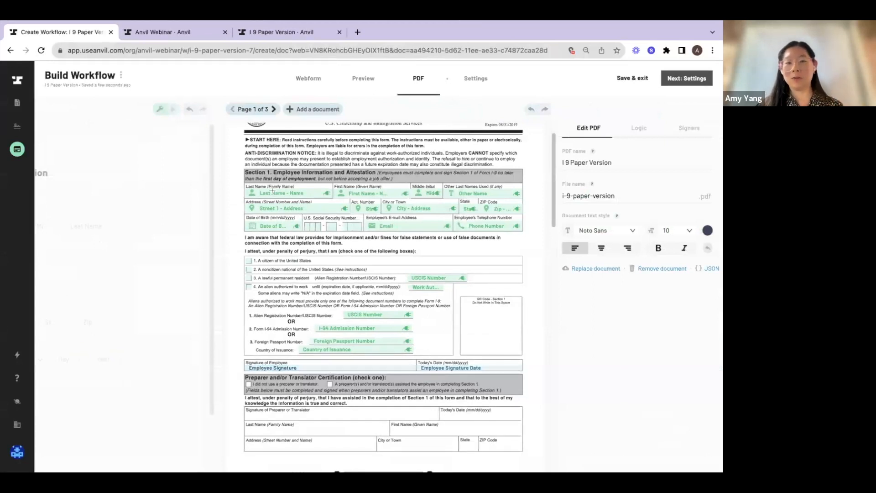
pyautogui.click(308, 80)
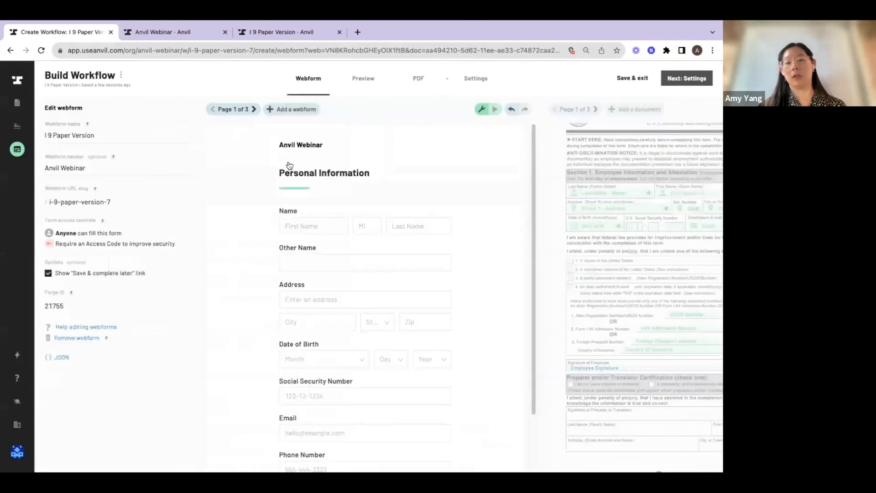
pyautogui.click(240, 110)
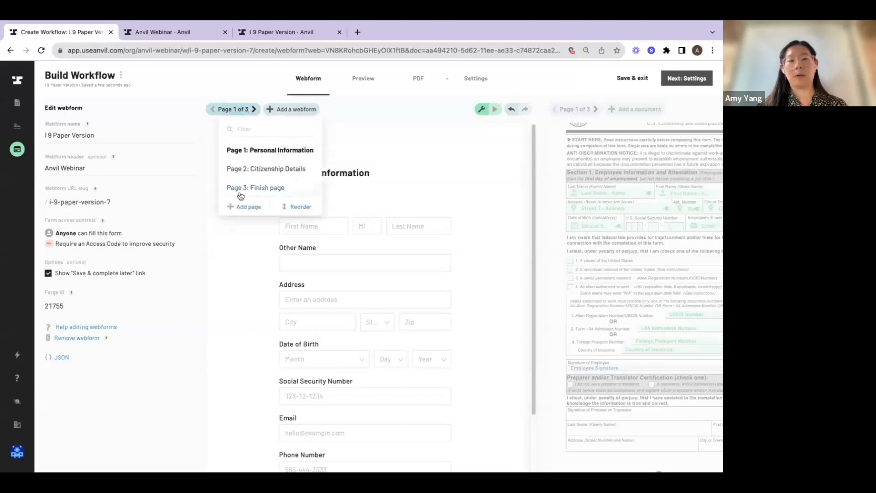
pyautogui.click(240, 207)
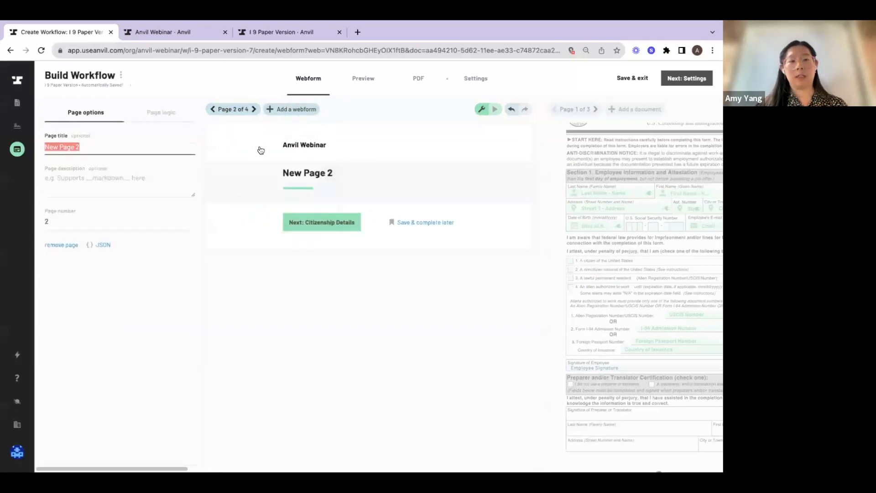
pyautogui.write('Employee Onboarding')
# Begin the Employee Onboarding page's description with "**Welcome to the team!**" in bold markdown, followed by a party popper emoji
pyautogui.click(93, 177)
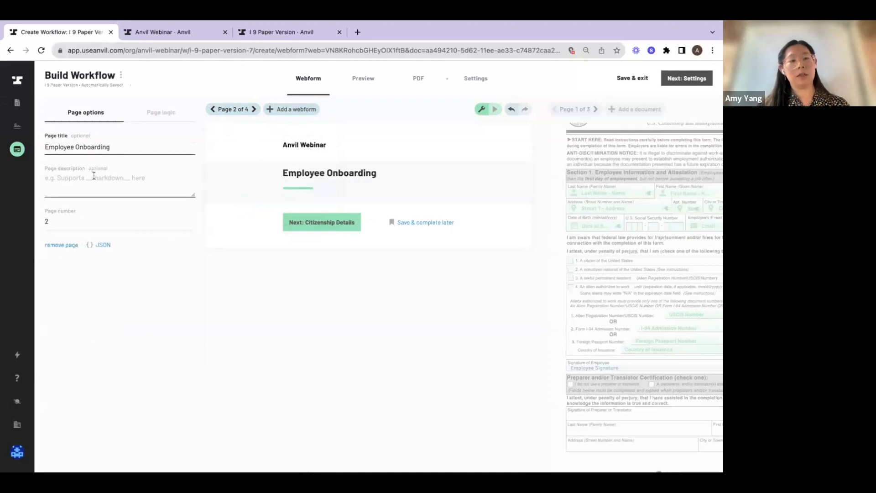
pyautogui.write('**')
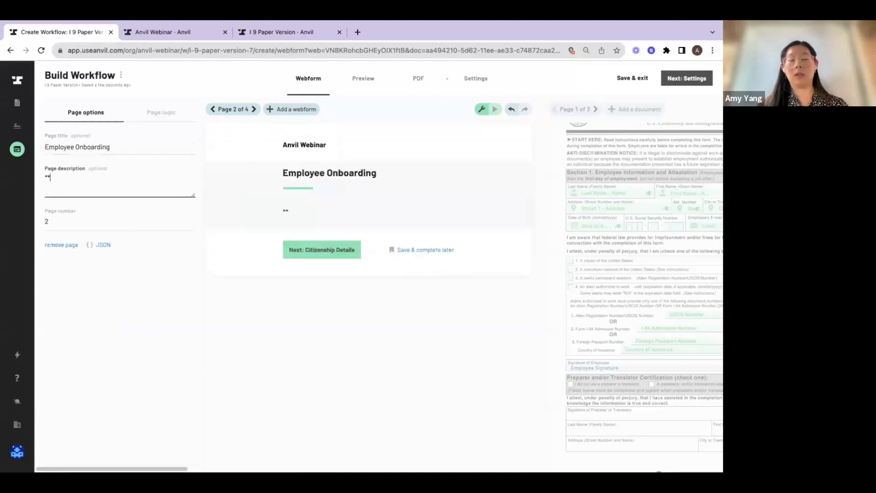
pyautogui.write('Welcome to the team!**')
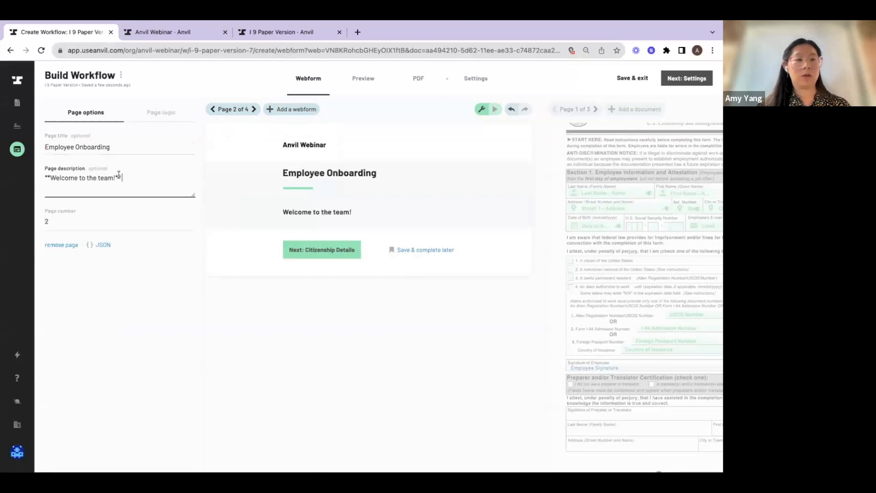
pyautogui.click(55, 228)
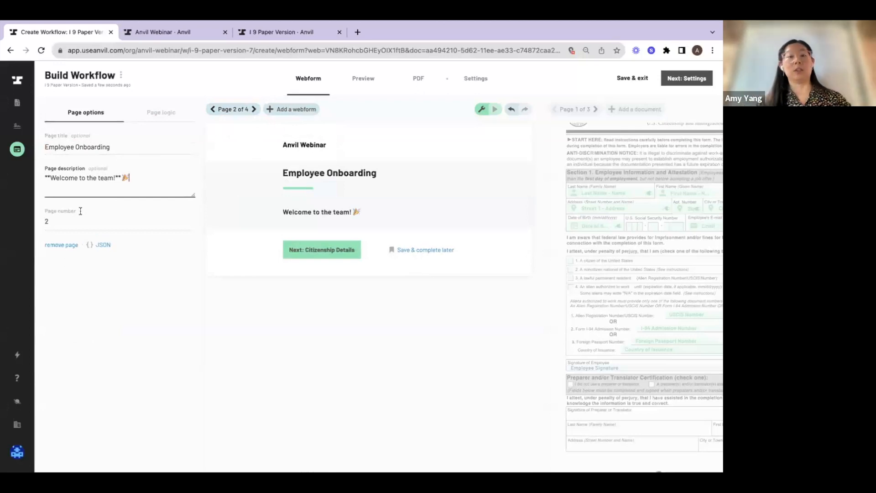
# Add a second paragraph to the page description: "Please fill out the questions and let a team member know if you have questions!"
pyautogui.press('Return')
pyautogui.press('Return')
pyautogui.write('Please')
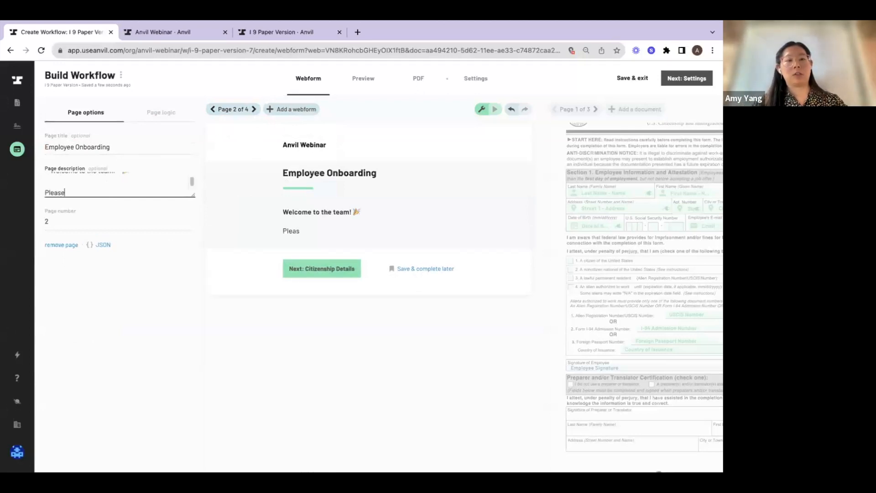
pyautogui.write(' fill out the qu')
pyautogui.press('BackSpace')
pyautogui.write('questions and let')
pyautogui.write(' a team kn')
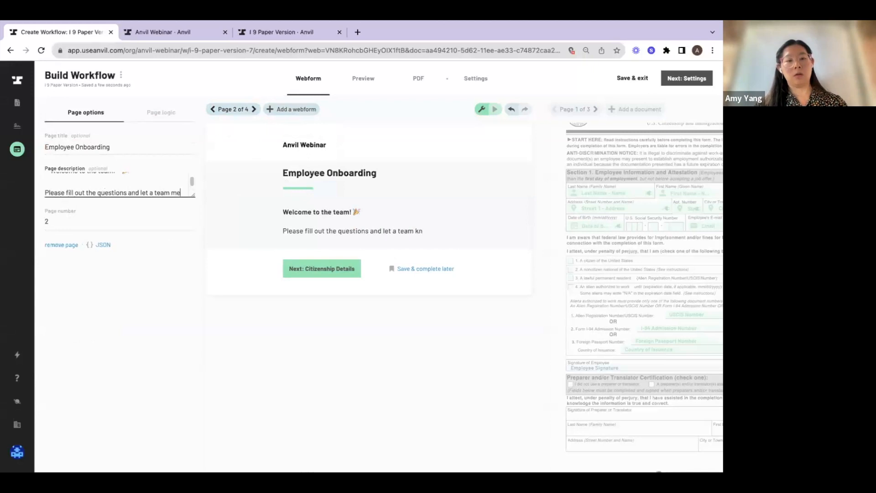
pyautogui.write("mber know when you'r")
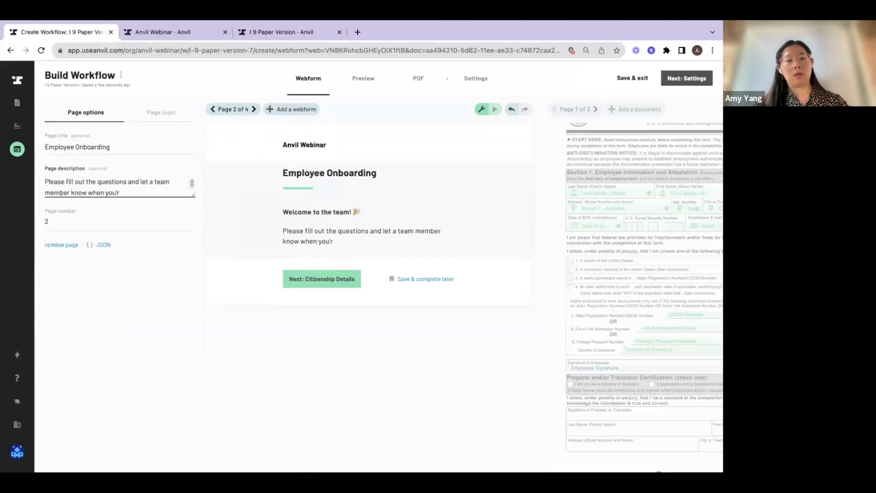
pyautogui.press('BackSpace')
pyautogui.press('BackSpace')
pyautogui.press('BackSpace')
pyautogui.press('BackSpace')
pyautogui.press('BackSpace')
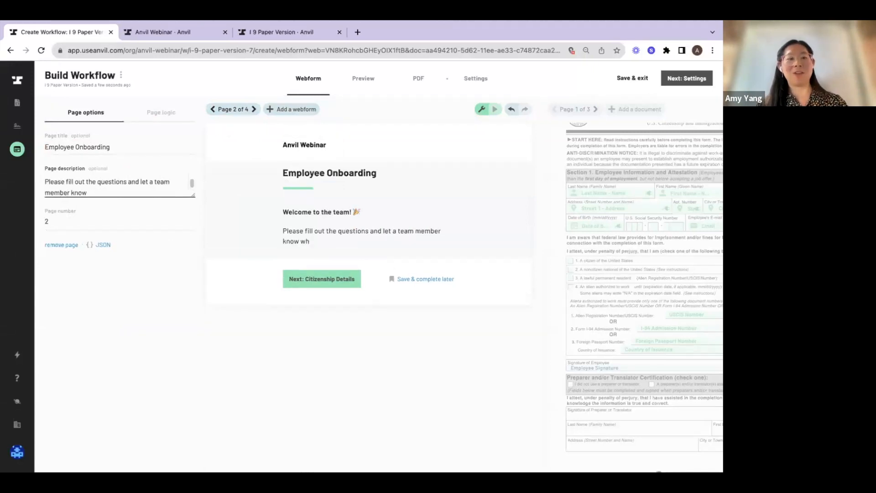
pyautogui.press('BackSpace')
pyautogui.write('know if you ahve qu')
pyautogui.press('BackSpace')
pyautogui.press('BackSpace')
pyautogui.press('BackSpace')
pyautogui.press('BackSpace')
pyautogui.press('BackSpace')
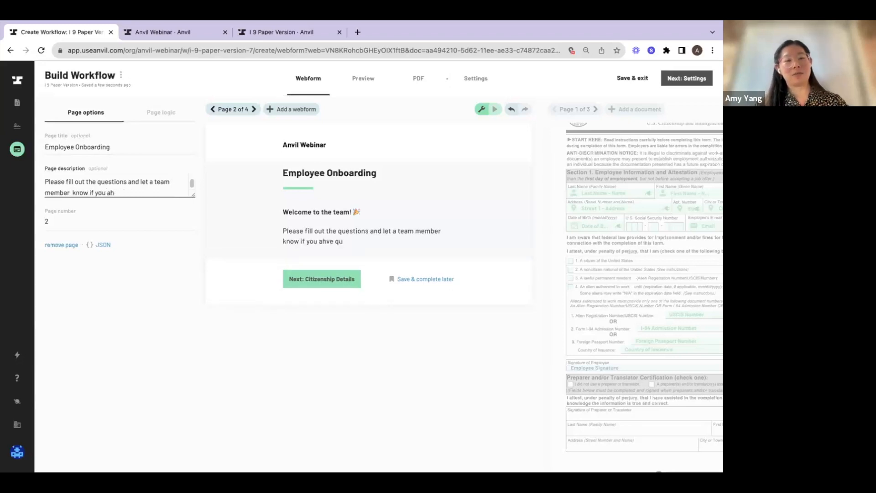
pyautogui.write('ve questions!')
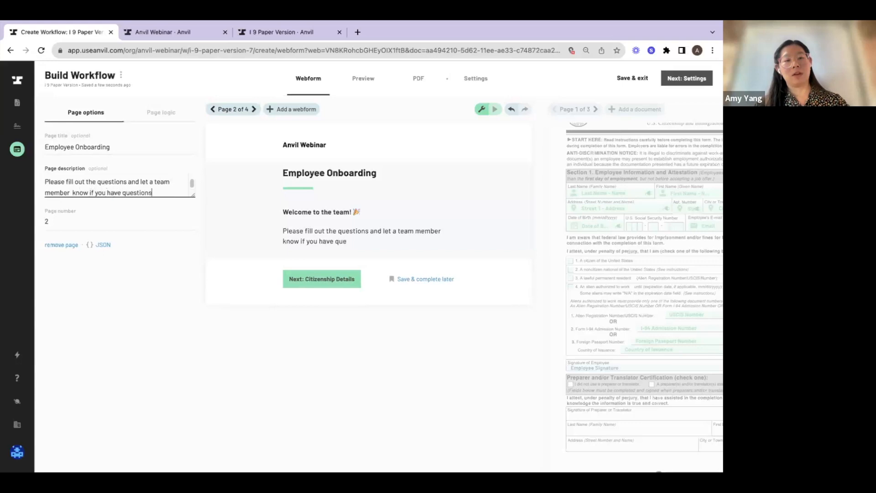
# Reorder the webform pages so Employee Onboarding comes before Personal Information, and save the order
pyautogui.click(254, 110)
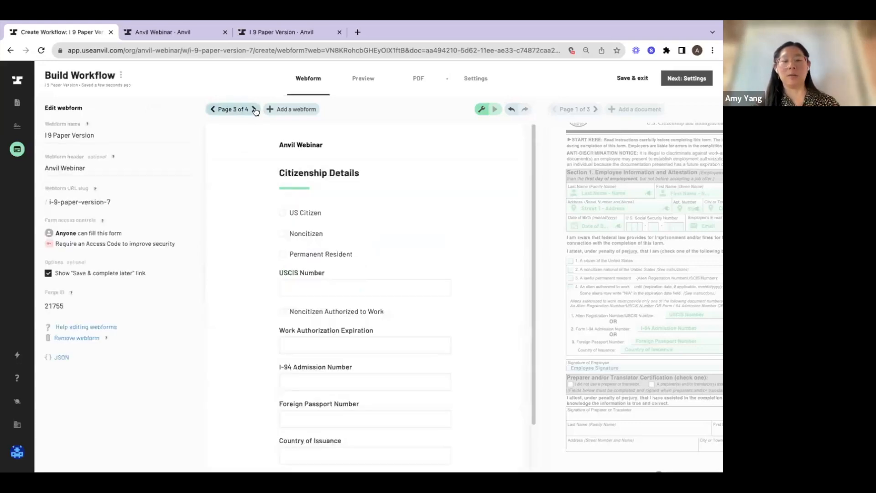
pyautogui.click(235, 109)
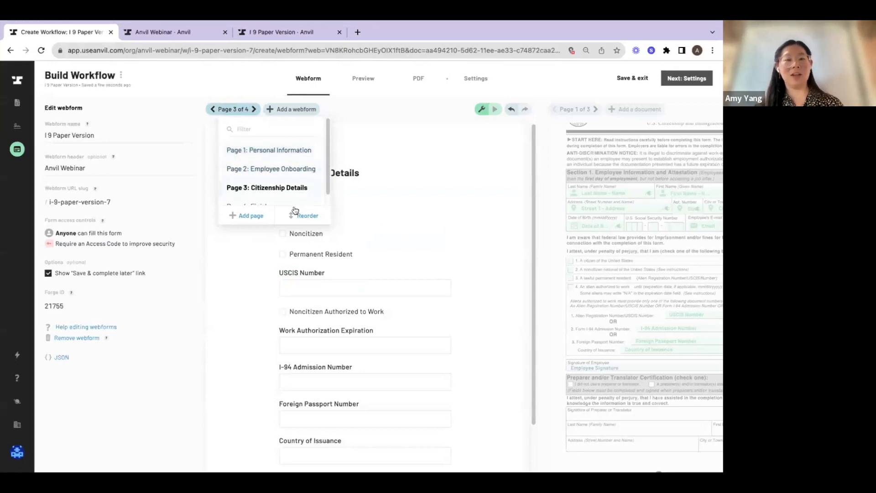
pyautogui.click(296, 222)
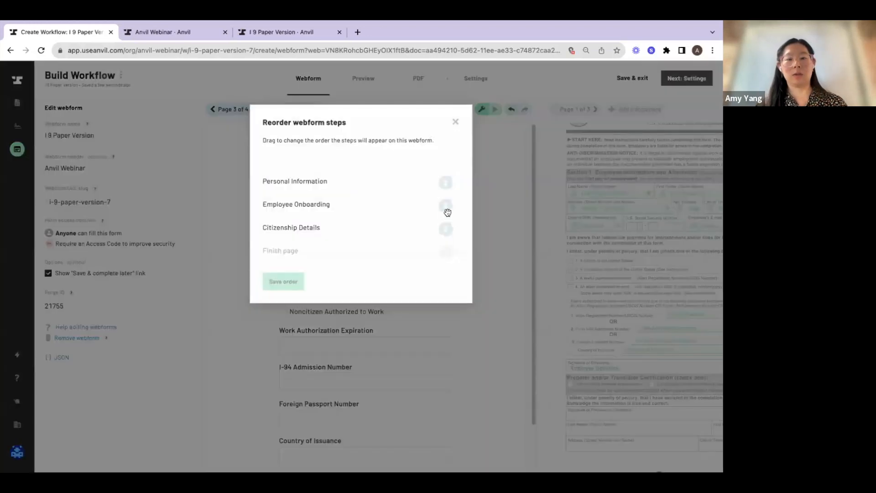
pyautogui.moveTo(447, 210); pyautogui.dragTo(446, 176)
pyautogui.click(271, 285)
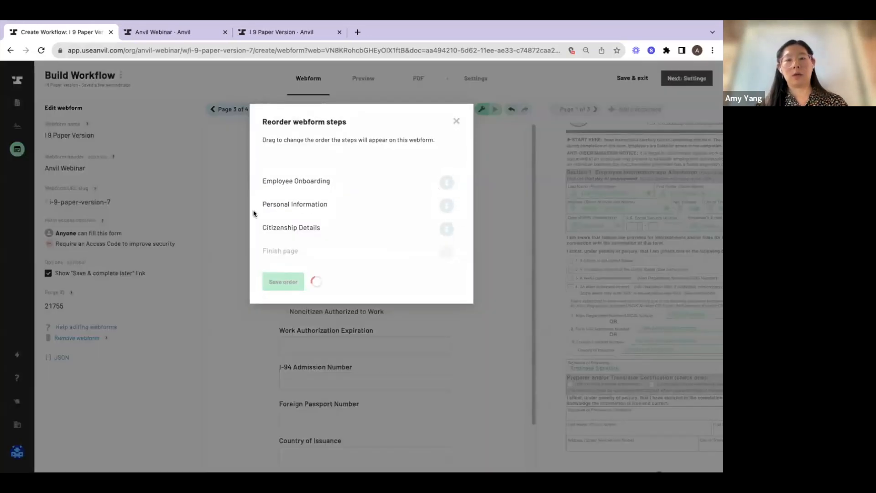
# Review the webform pages from Employee Onboarding to Citizenship Details, the PDF's address field and the side-by-side preview
pyautogui.click(212, 110)
pyautogui.click(212, 109)
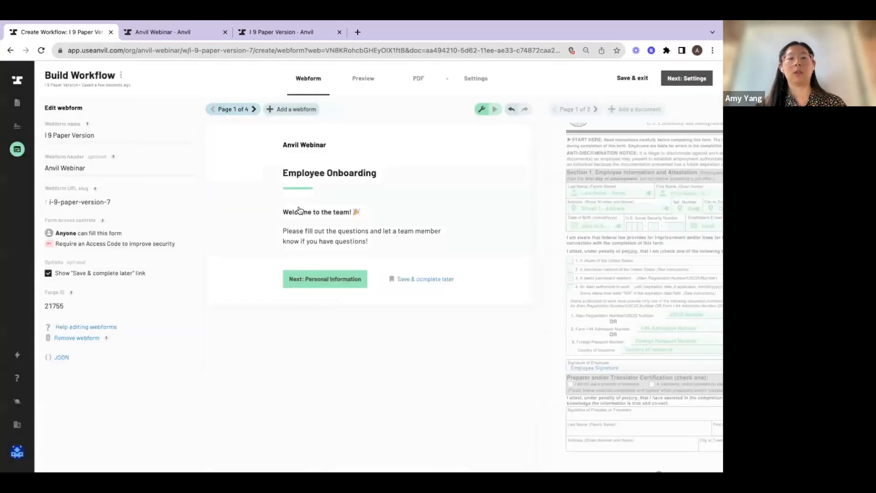
pyautogui.click(252, 110)
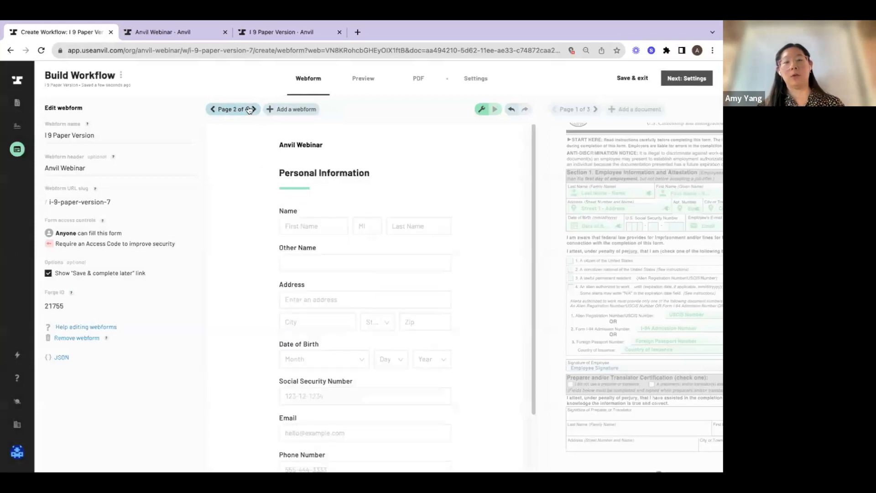
pyautogui.click(252, 110)
pyautogui.click(212, 110)
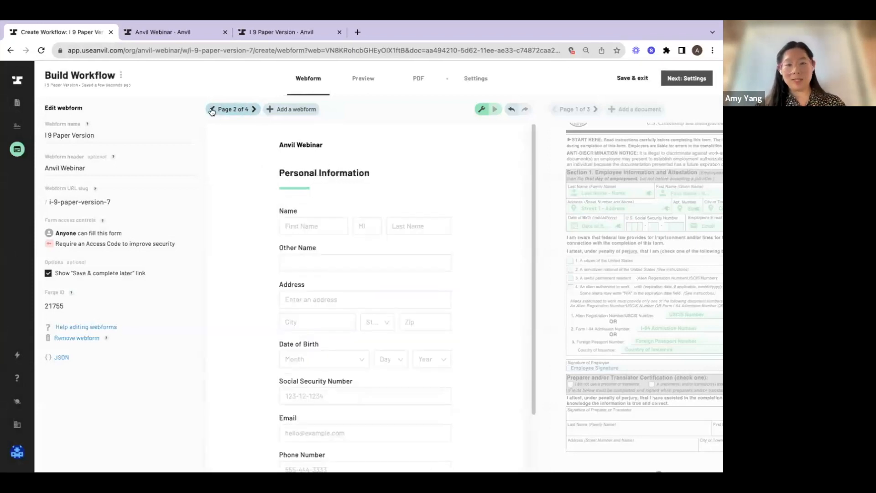
pyautogui.click(254, 109)
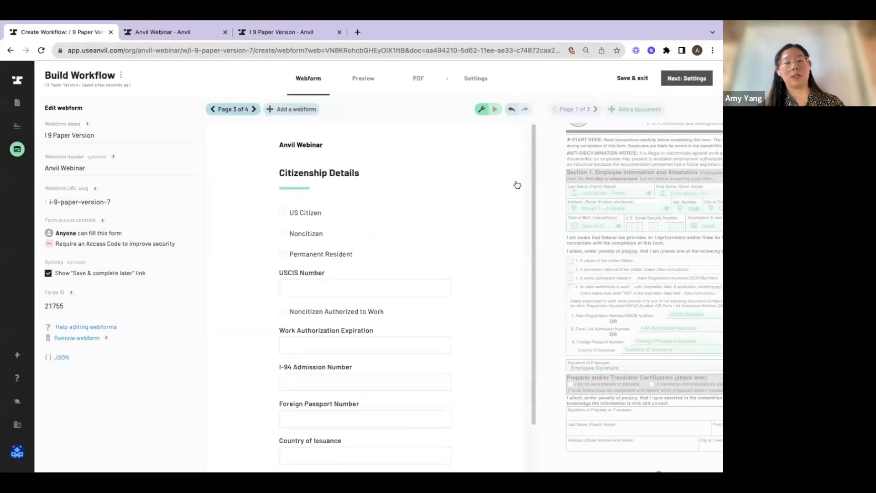
pyautogui.click(590, 211)
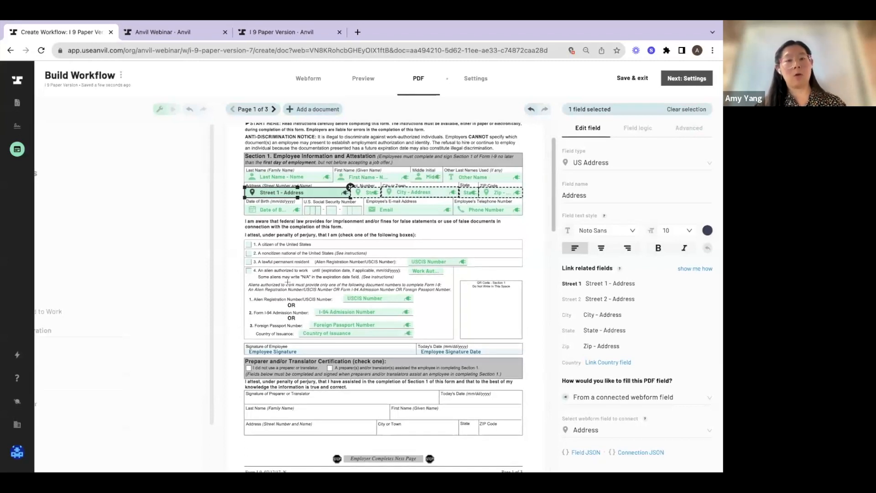
pyautogui.click(363, 79)
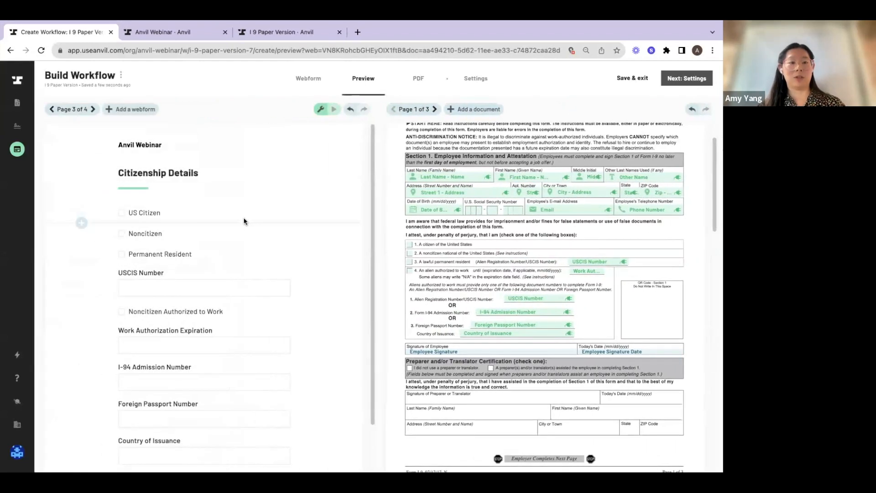
# Add a visibility condition to the USCIS Number webform field so it shows when Noncitizen is checked
pyautogui.click(215, 285)
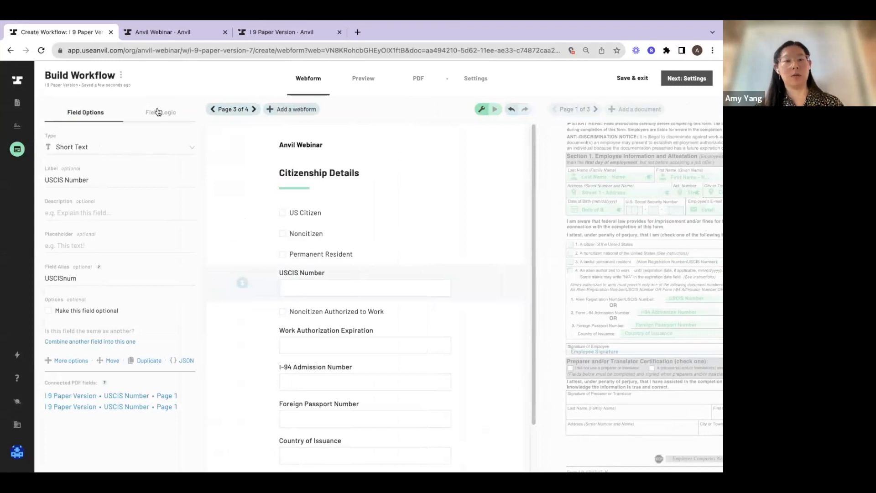
pyautogui.click(158, 112)
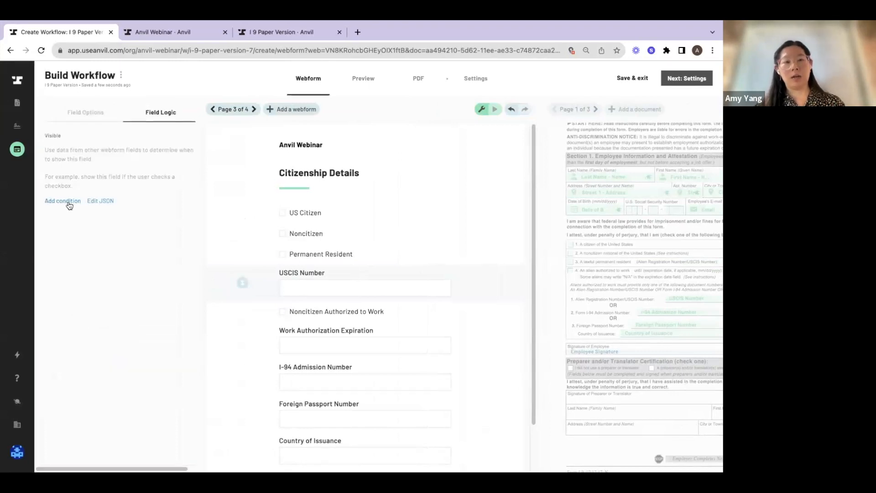
pyautogui.click(68, 205)
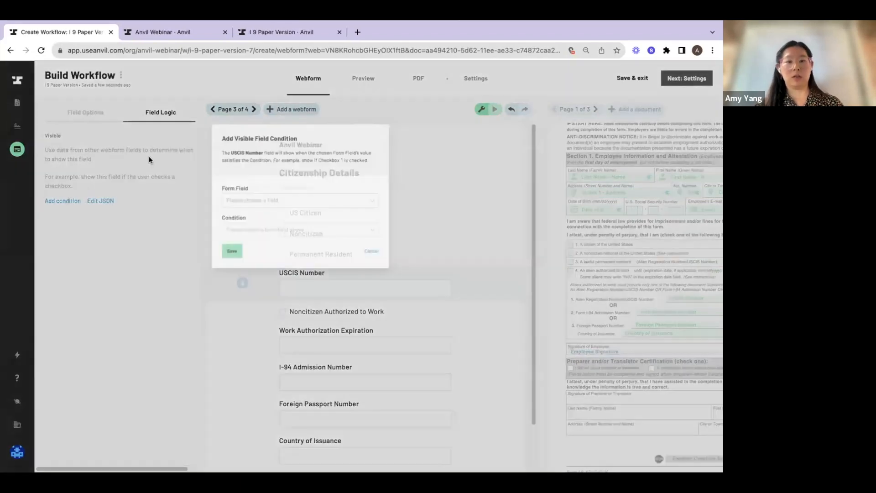
pyautogui.click(318, 197)
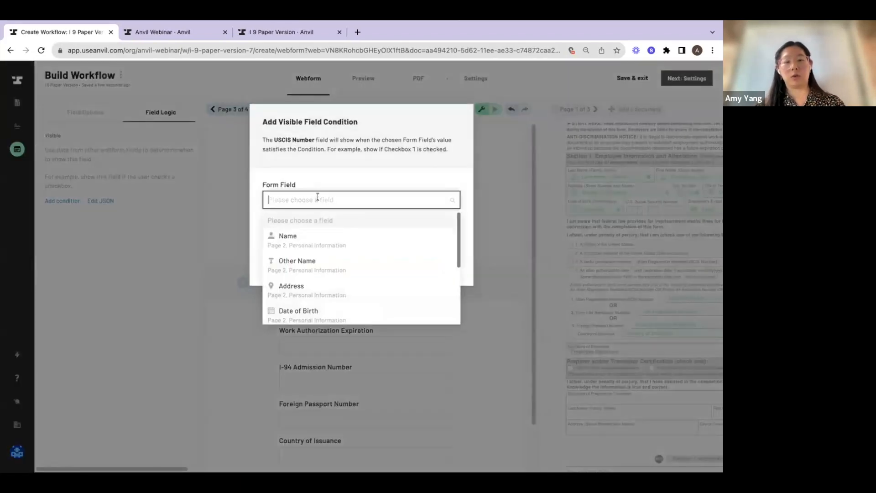
pyautogui.write('non')
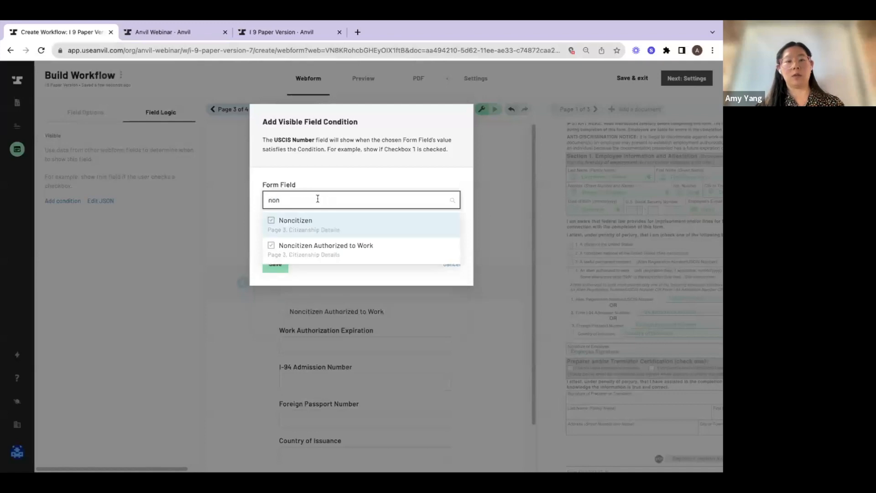
pyautogui.click(345, 232)
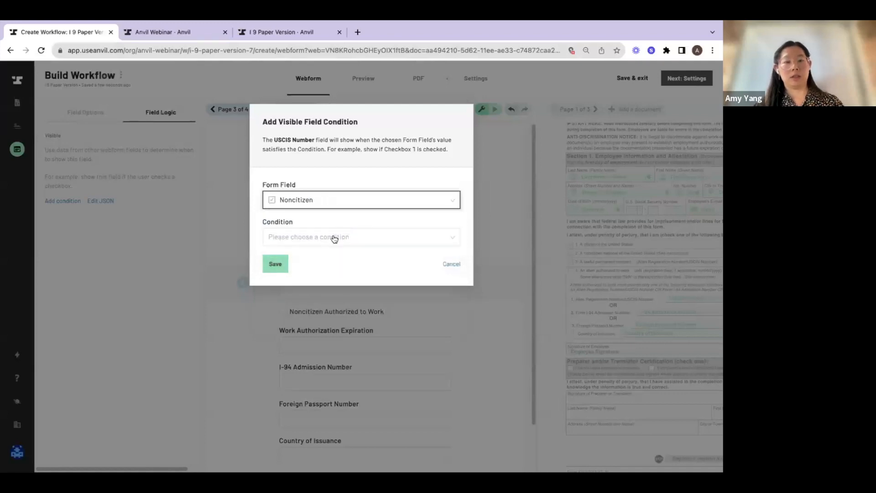
pyautogui.click(334, 239)
pyautogui.click(281, 272)
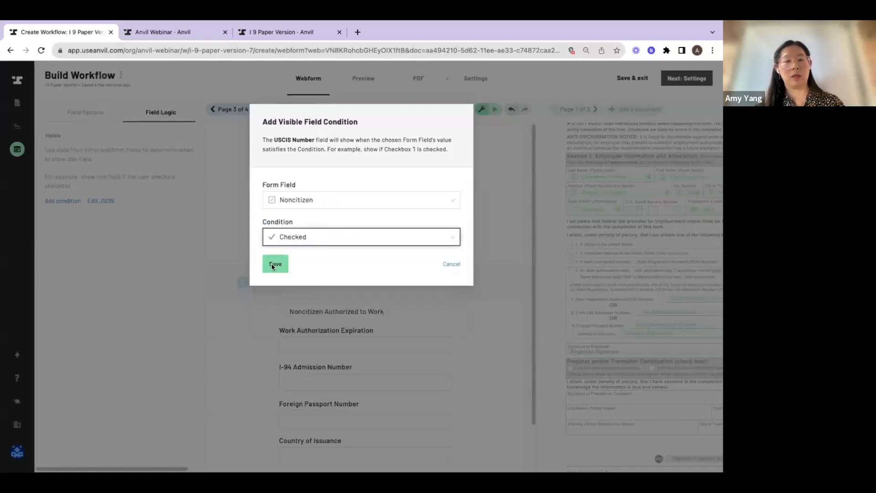
pyautogui.click(274, 264)
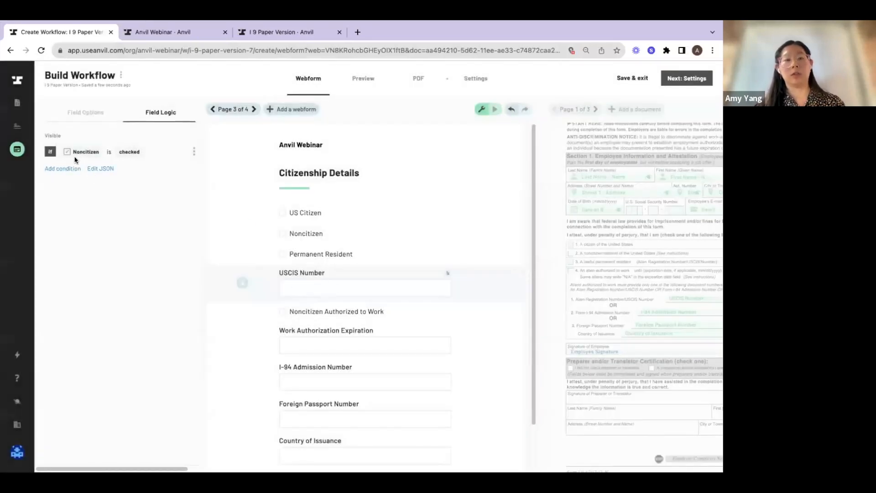
# Add a second visibility condition to USCIS Number, connected with OR, for Noncitizen Authorized to Work being checked
pyautogui.click(73, 169)
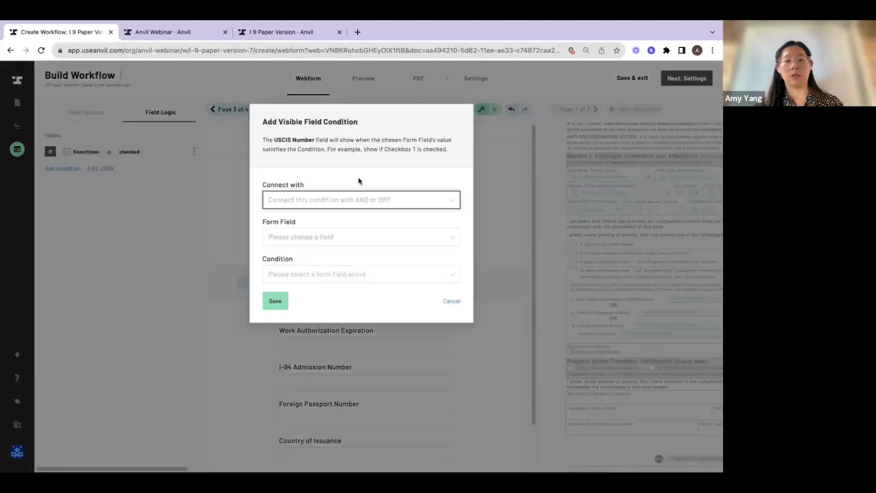
pyautogui.click(333, 202)
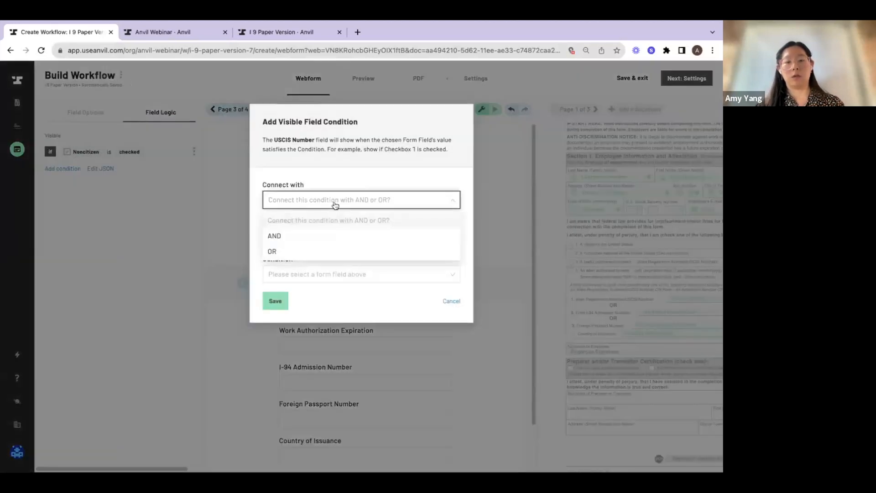
pyautogui.click(315, 252)
pyautogui.click(315, 239)
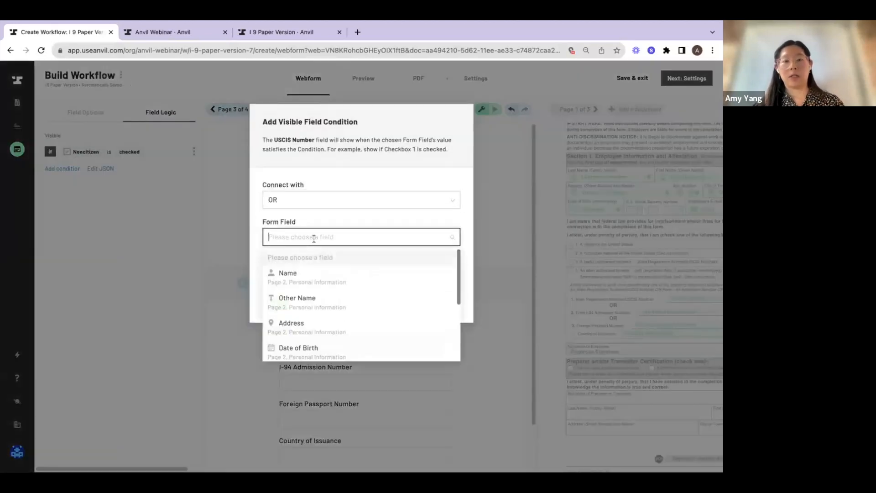
pyautogui.write('nonc')
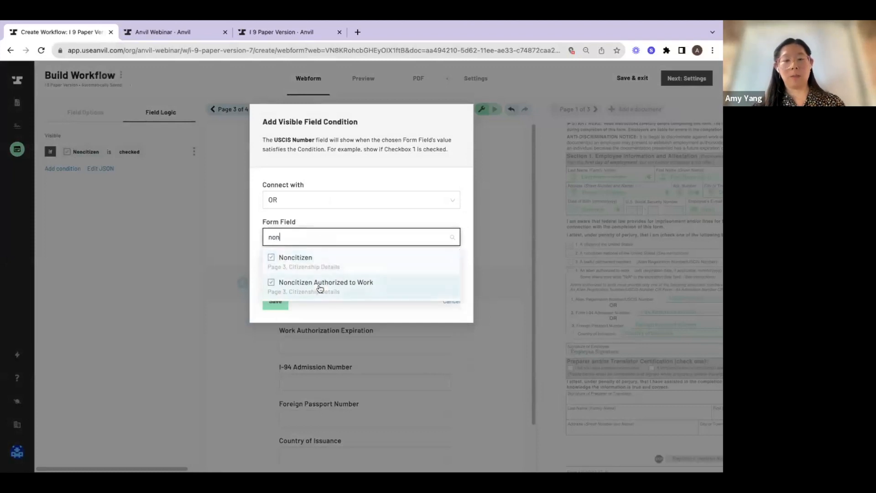
pyautogui.click(320, 286)
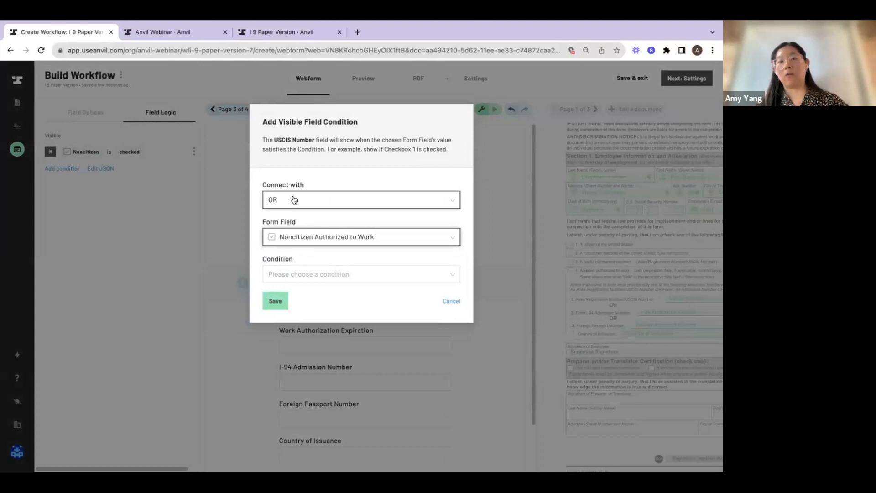
pyautogui.click(308, 275)
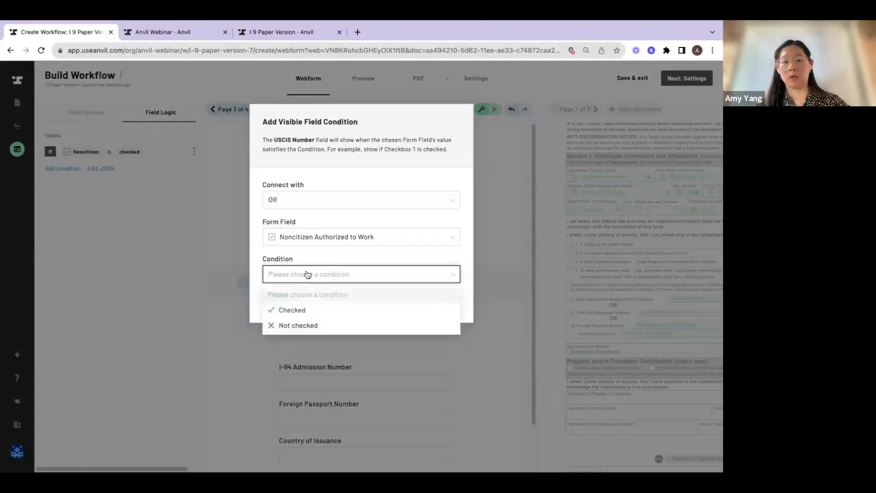
pyautogui.click(302, 310)
pyautogui.click(269, 302)
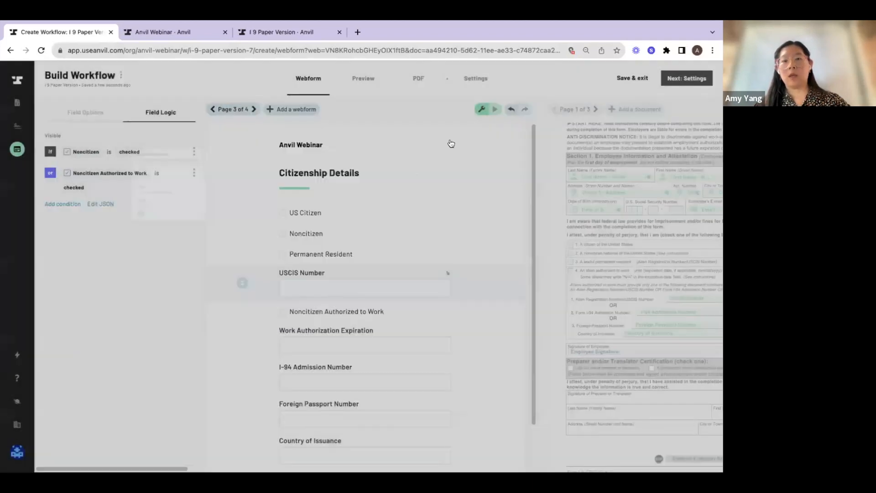
# Test the USCIS Number logic in the live form with US Citizen, Noncitizen and Noncitizen Authorized to Work, then return to build mode
pyautogui.click(496, 112)
pyautogui.click(495, 113)
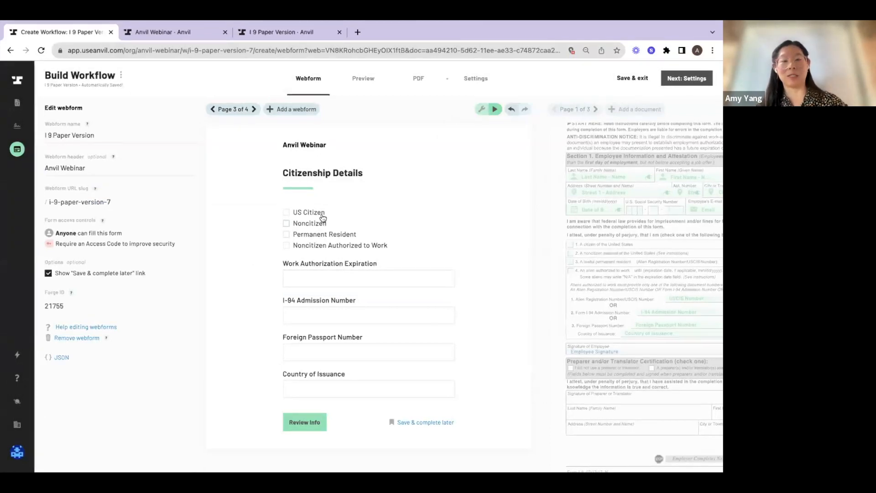
pyautogui.click(286, 213)
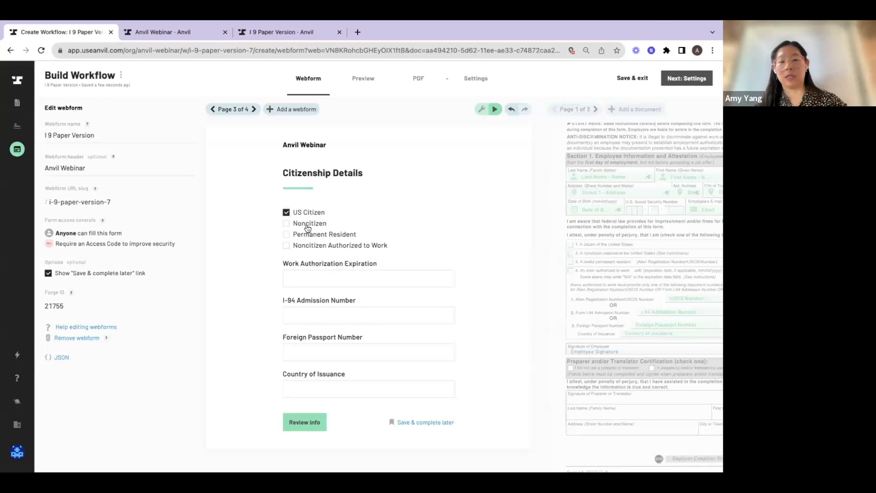
pyautogui.click(286, 224)
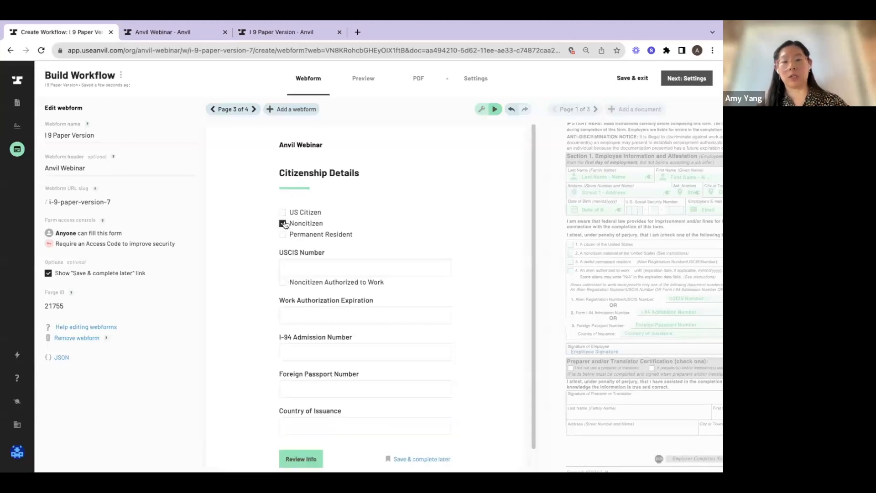
pyautogui.click(283, 223)
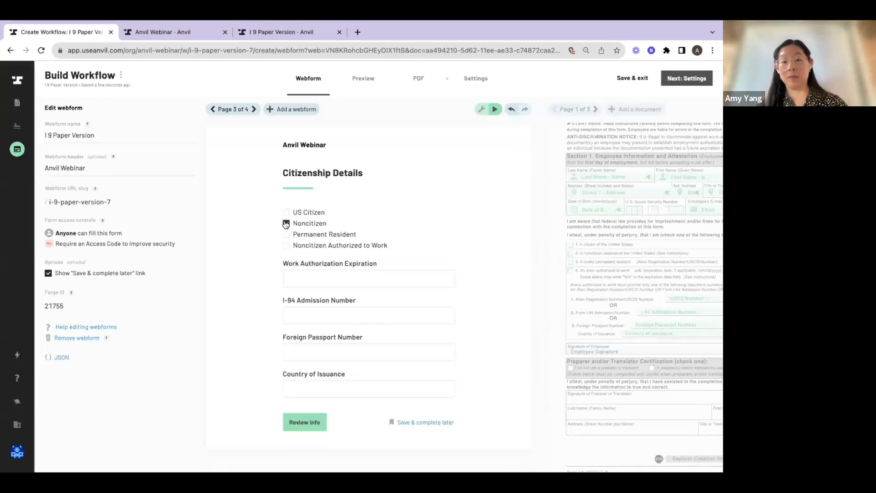
pyautogui.click(286, 246)
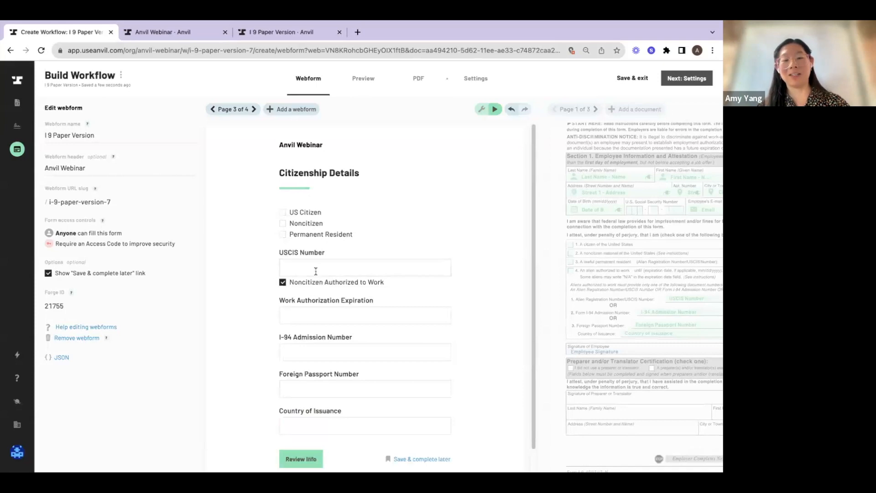
pyautogui.click(483, 111)
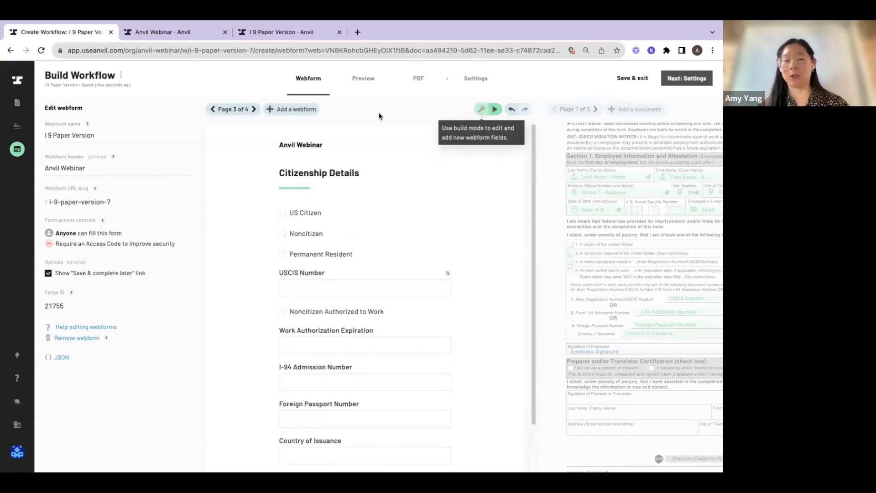
# Add the existing Background Check template to the workflow as another PDF document
pyautogui.click(604, 236)
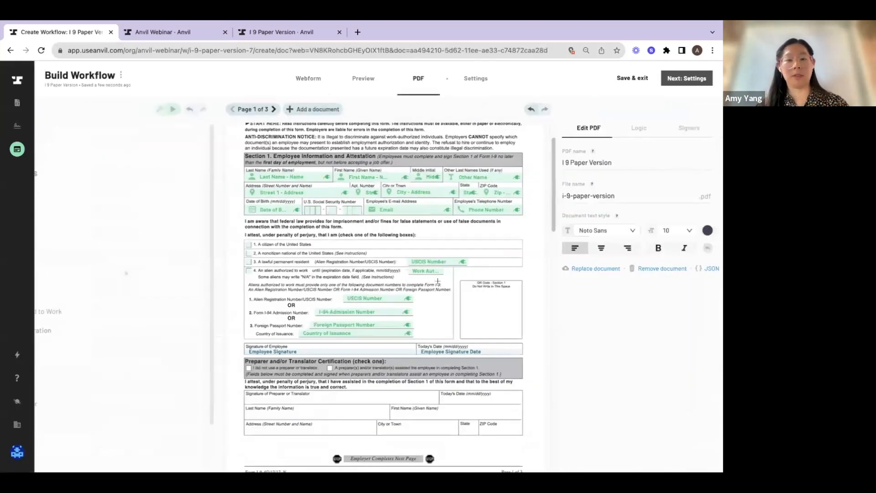
pyautogui.scroll(-2, 438, 282)
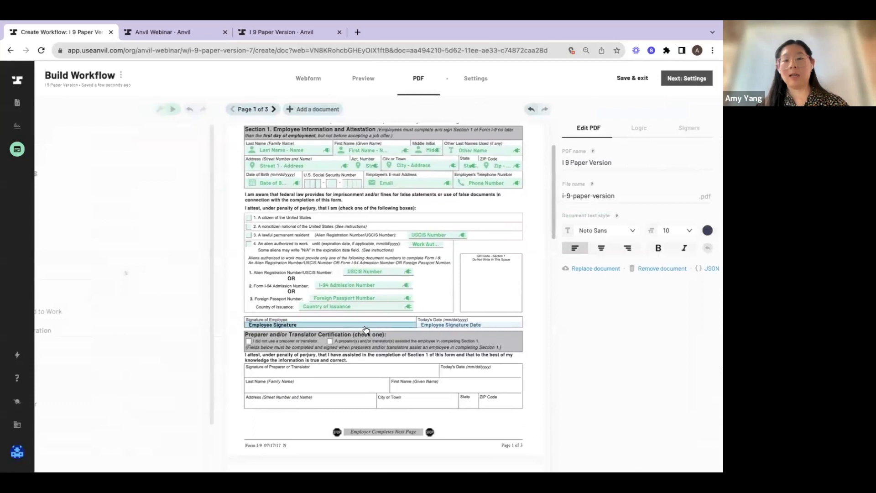
pyautogui.click(254, 112)
pyautogui.click(305, 110)
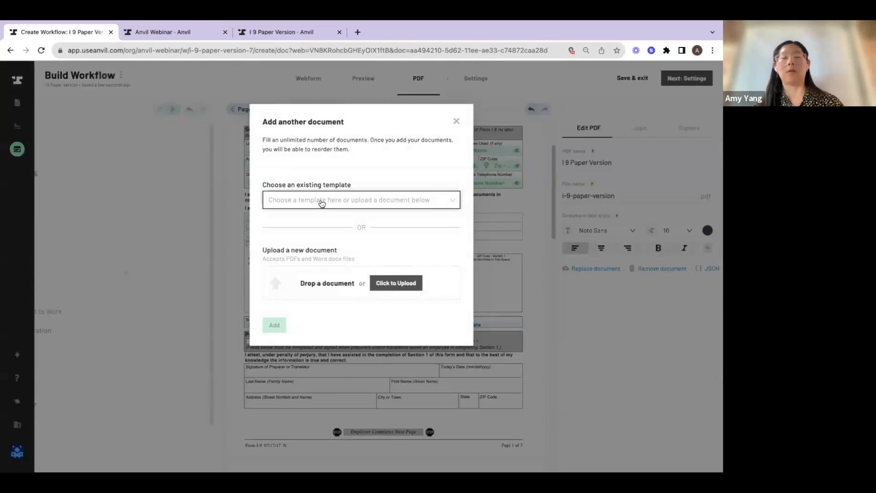
pyautogui.click(322, 203)
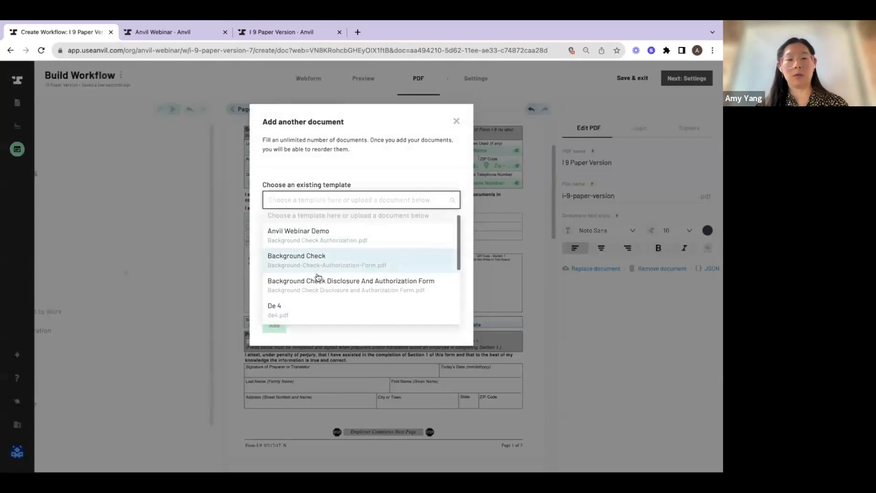
pyautogui.scroll(-1, 319, 277)
pyautogui.click(319, 250)
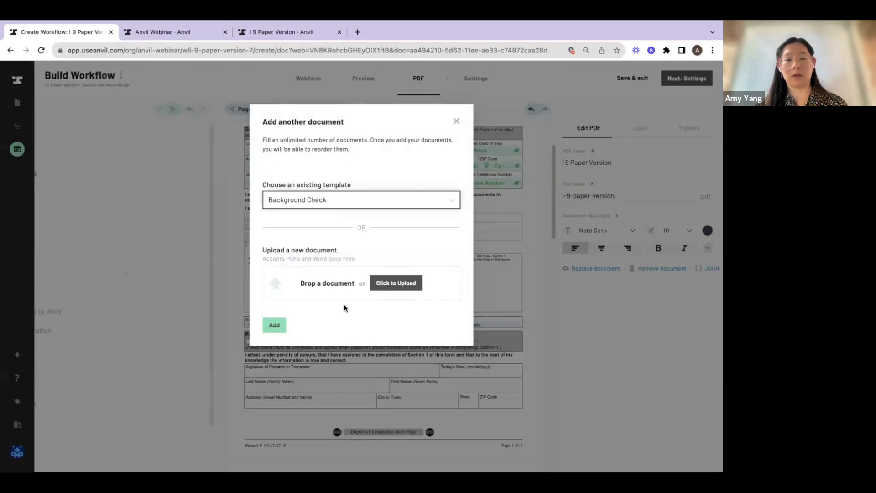
pyautogui.click(276, 326)
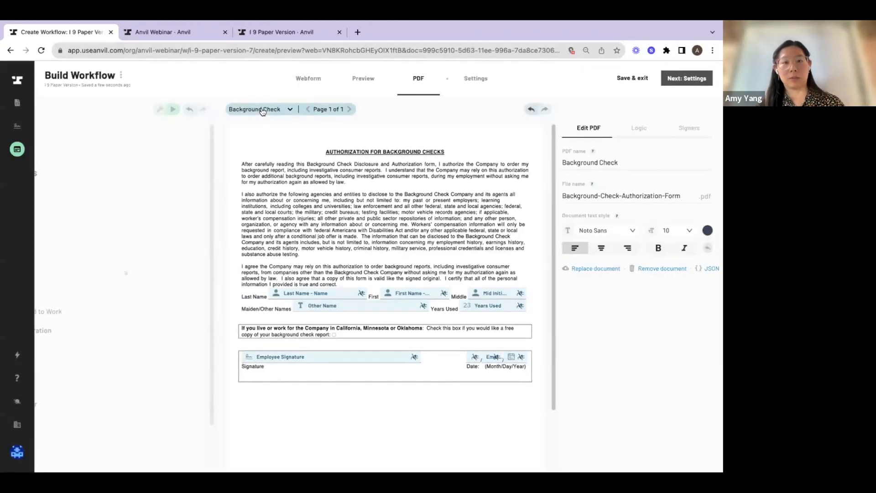
# Connect the Background Check document's linked name fields to the Name webform field
pyautogui.click(311, 294)
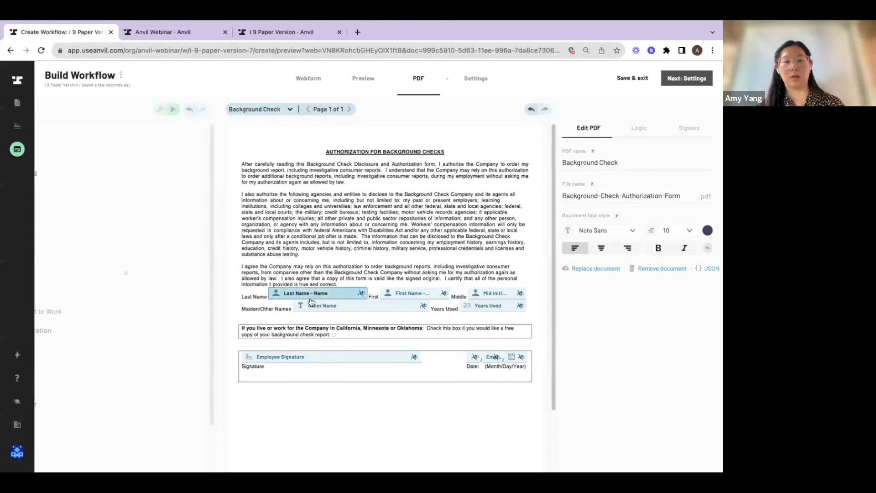
pyautogui.click(593, 398)
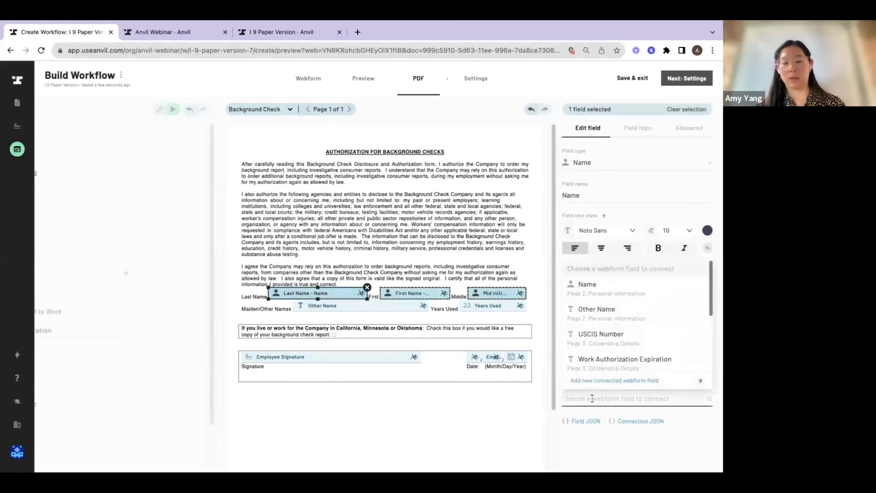
pyautogui.write('name')
pyautogui.click(593, 330)
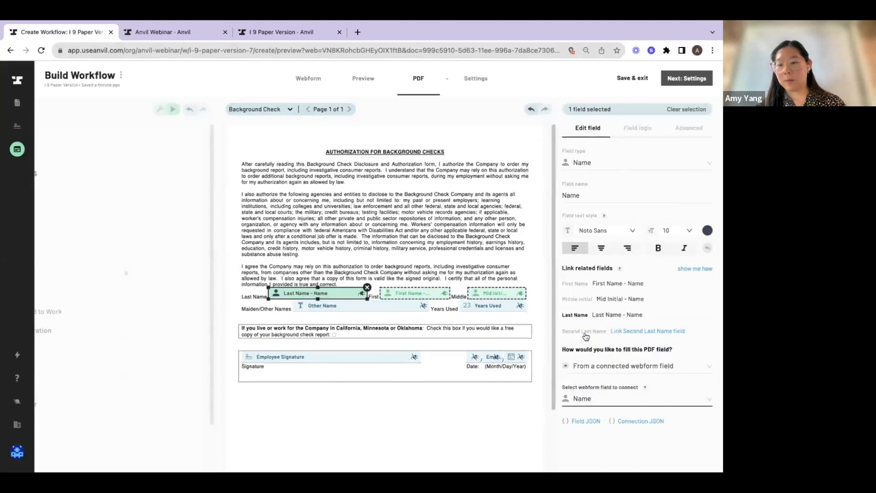
# Connect the Background Check document's maiden/other names field to the Other Name webform field
pyautogui.click(373, 307)
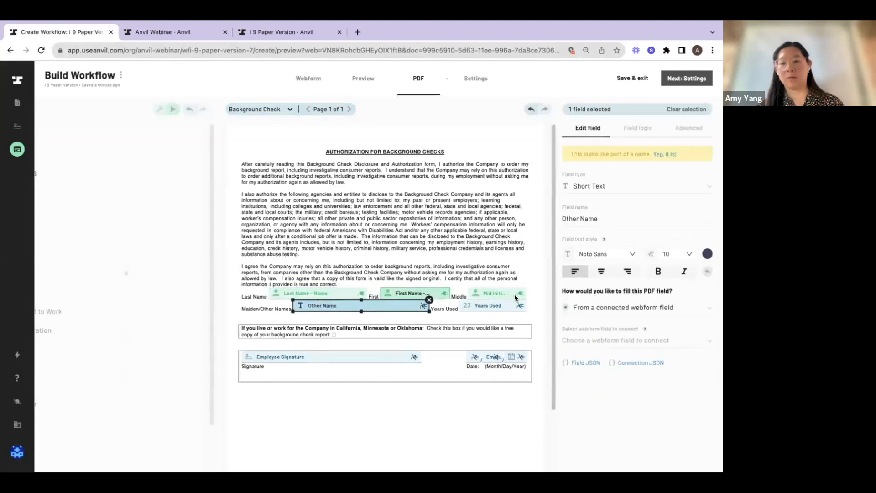
pyautogui.click(578, 341)
pyautogui.write('other')
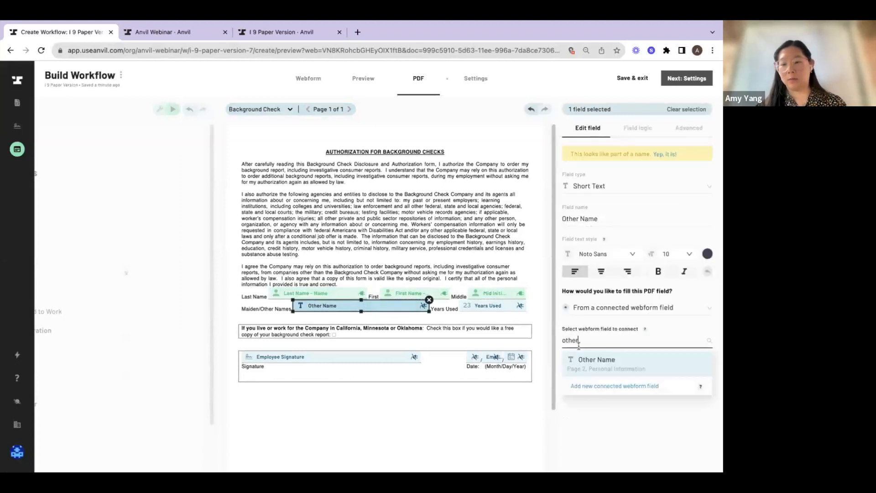
pyautogui.click(581, 365)
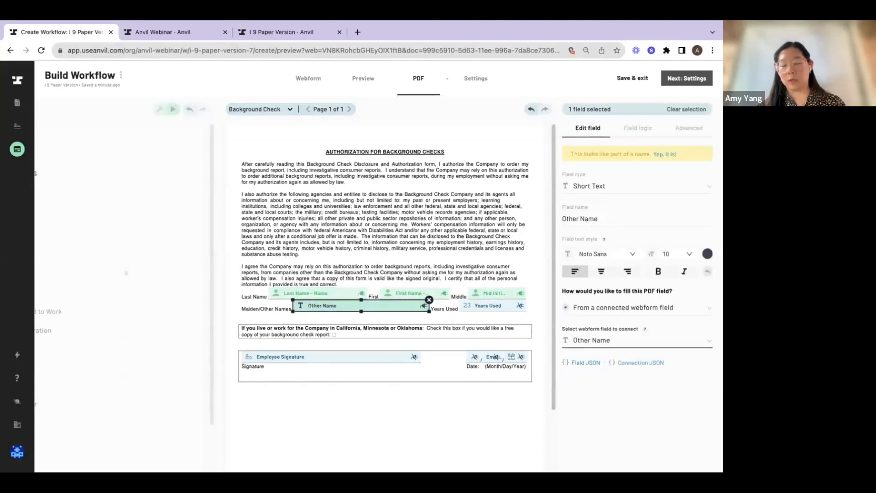
# Create a signer nicknamed Employee for the Employee Signature field, taking the signer name from the Name webform field and the email from Email
pyautogui.click(369, 358)
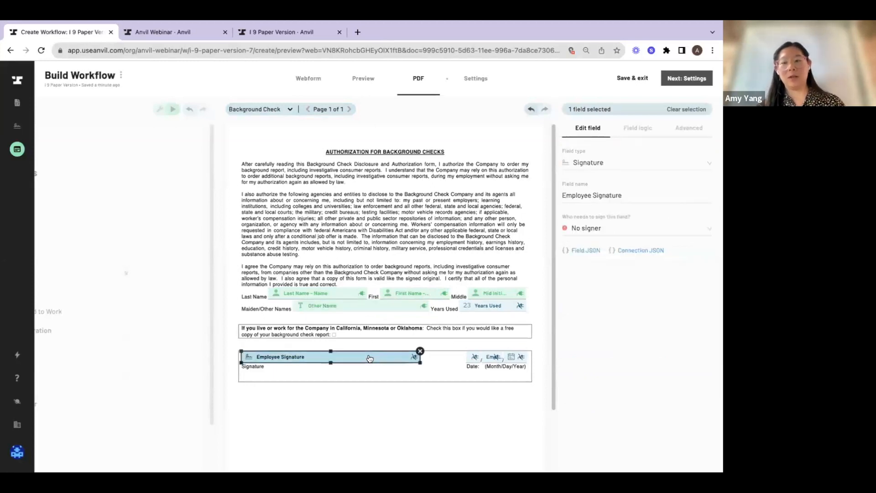
pyautogui.click(605, 230)
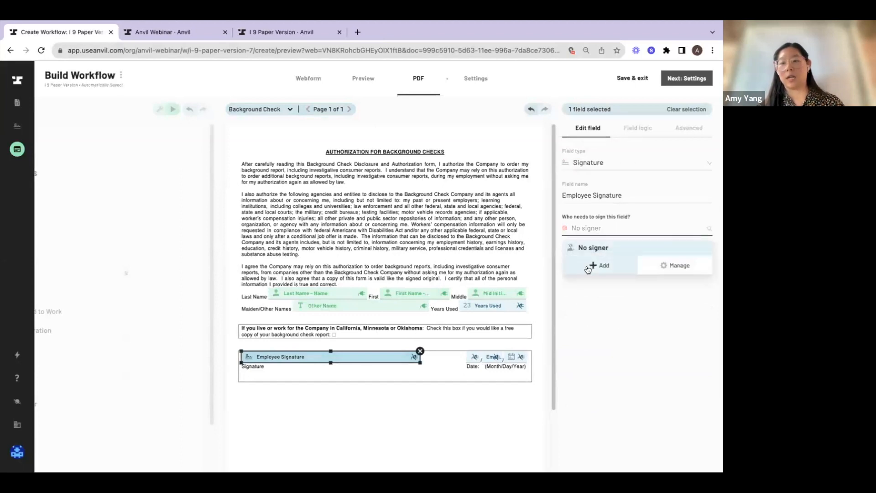
pyautogui.write('Employee')
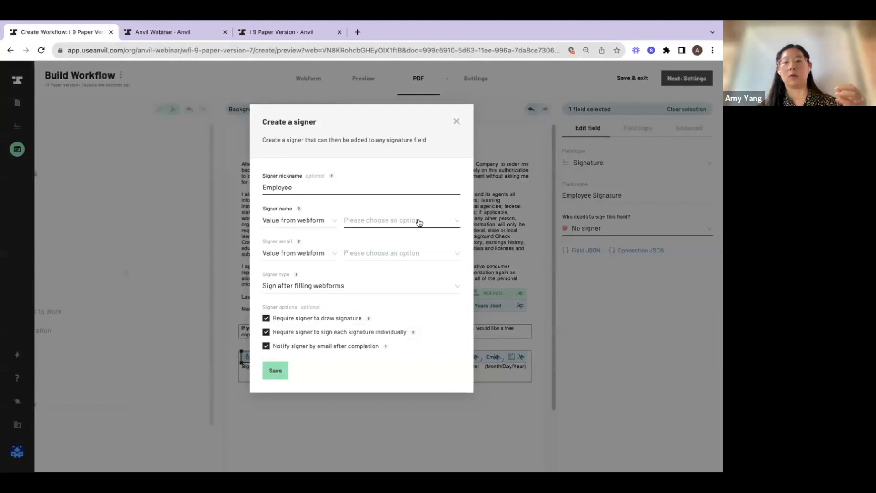
pyautogui.click(419, 222)
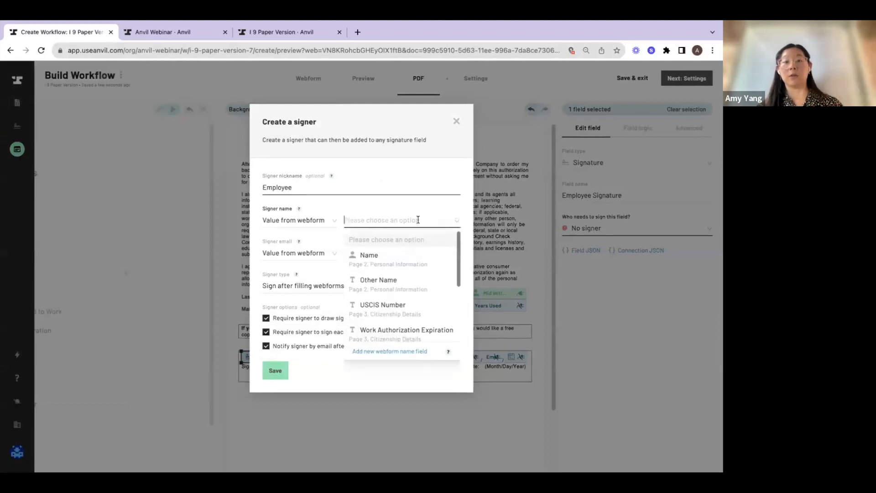
pyautogui.click(406, 262)
pyautogui.click(401, 254)
pyautogui.click(394, 287)
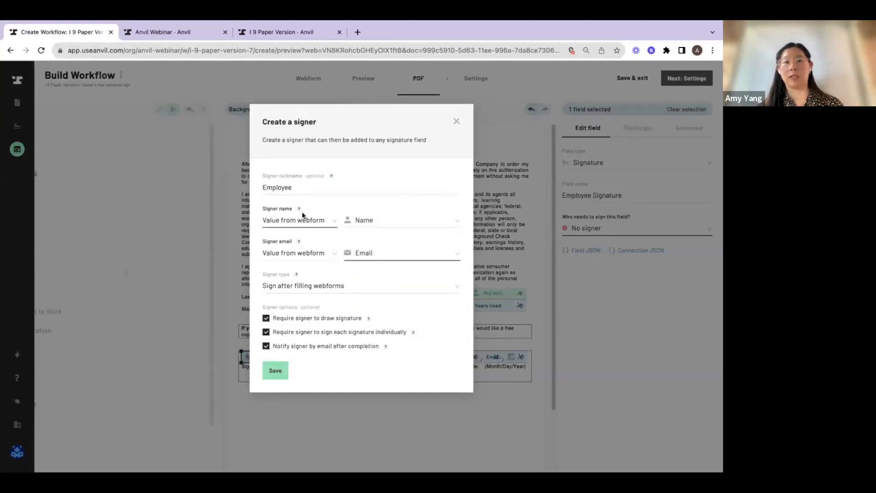
pyautogui.click(274, 373)
# Assign Primary Signer to the three Employee Signature Date fields in the Background Check document
pyautogui.click(473, 358)
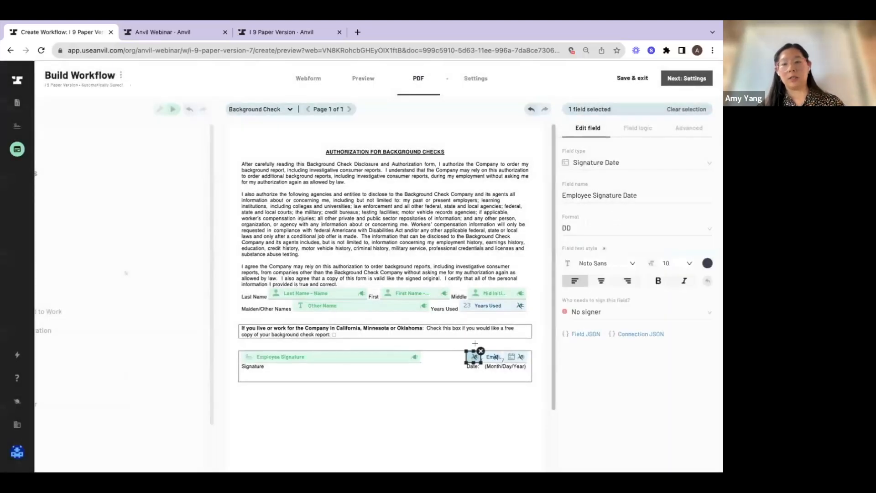
pyautogui.moveTo(457, 343); pyautogui.dragTo(532, 381)
pyautogui.click(572, 348)
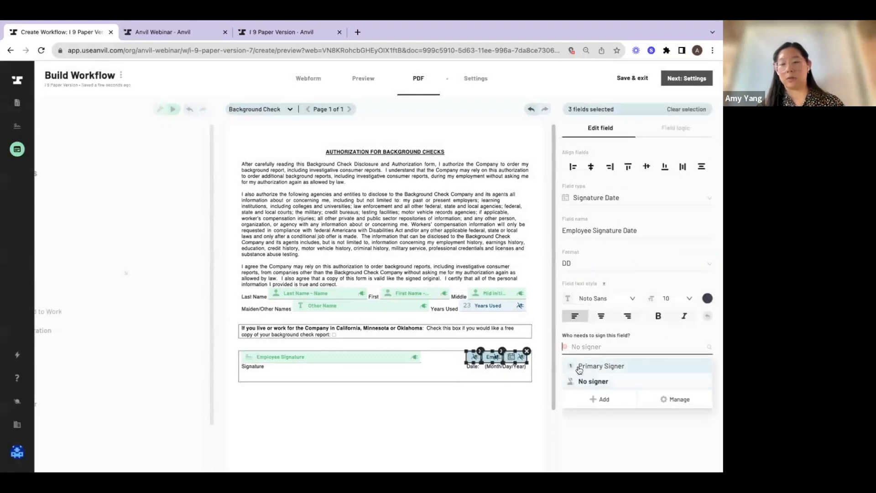
pyautogui.click(580, 368)
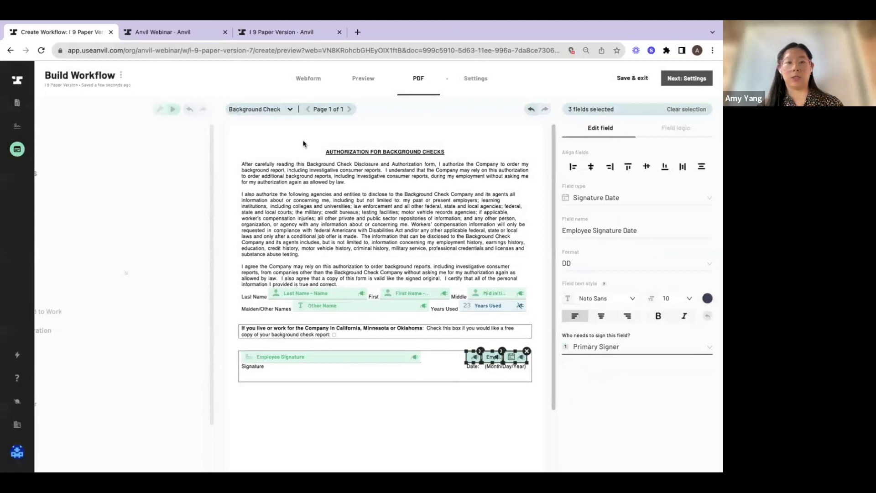
# Assign Primary Signer to the Employee Signature and Employee Signature Date fields in the I 9 Paper Version document
pyautogui.click(271, 112)
pyautogui.click(263, 122)
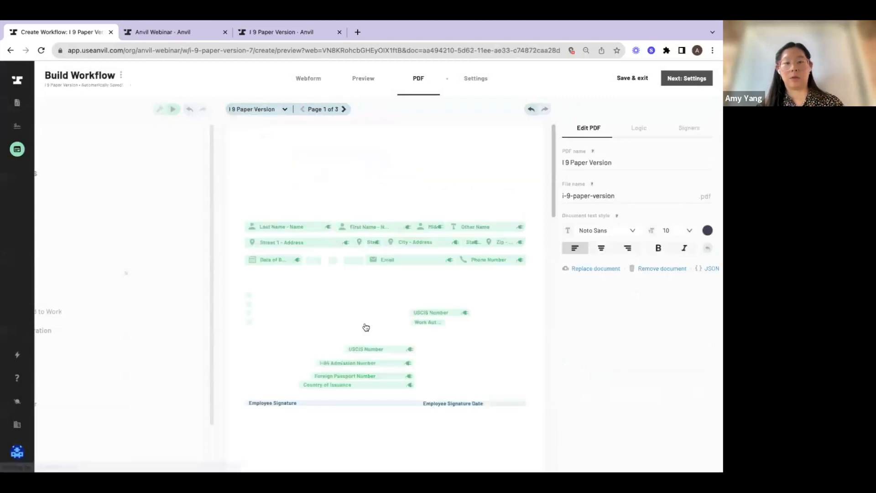
pyautogui.scroll(-1, 273, 365)
pyautogui.moveTo(244, 368); pyautogui.dragTo(498, 404)
pyautogui.click(589, 263)
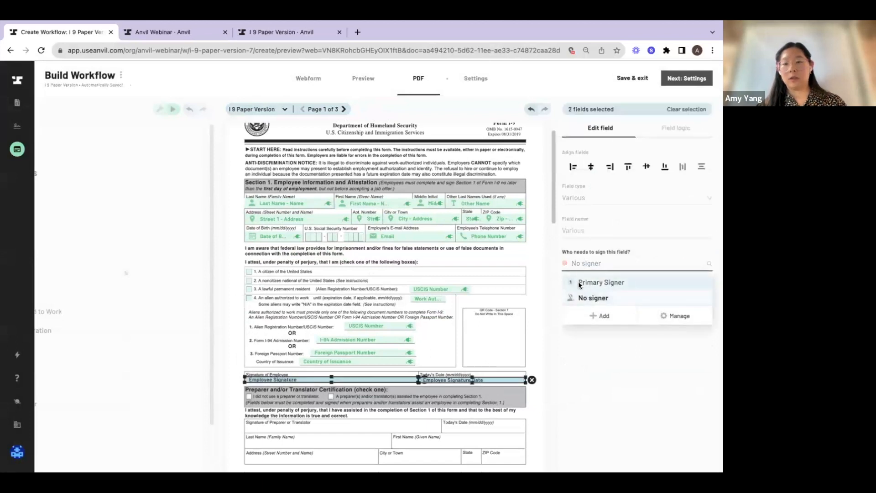
pyautogui.click(579, 283)
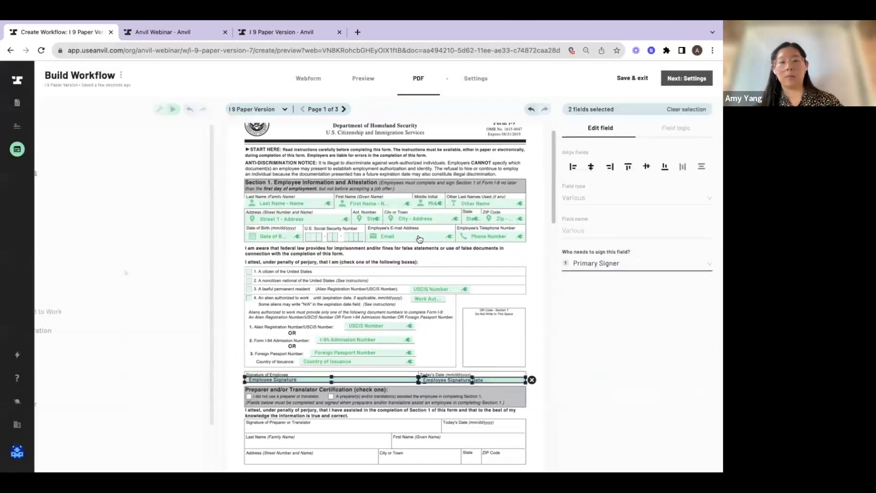
# Show the Background Check document and add a new input field below Other Name on the Personal Information webform page
pyautogui.click(285, 109)
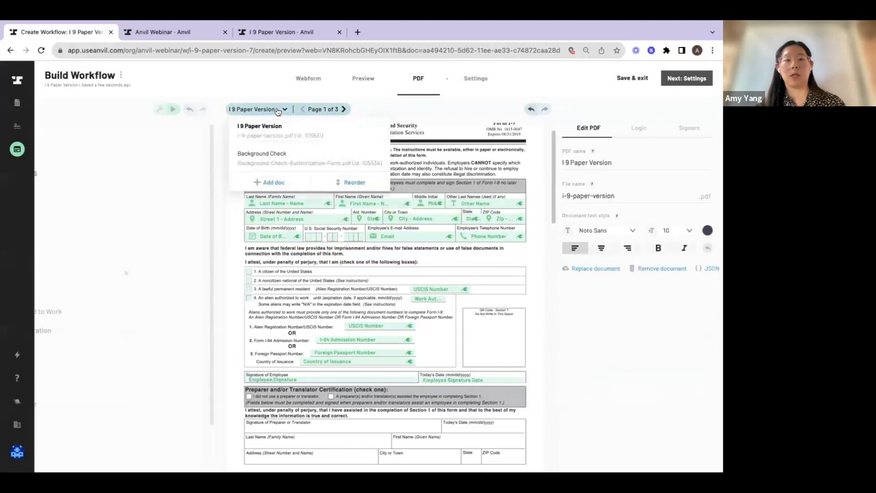
pyautogui.click(282, 161)
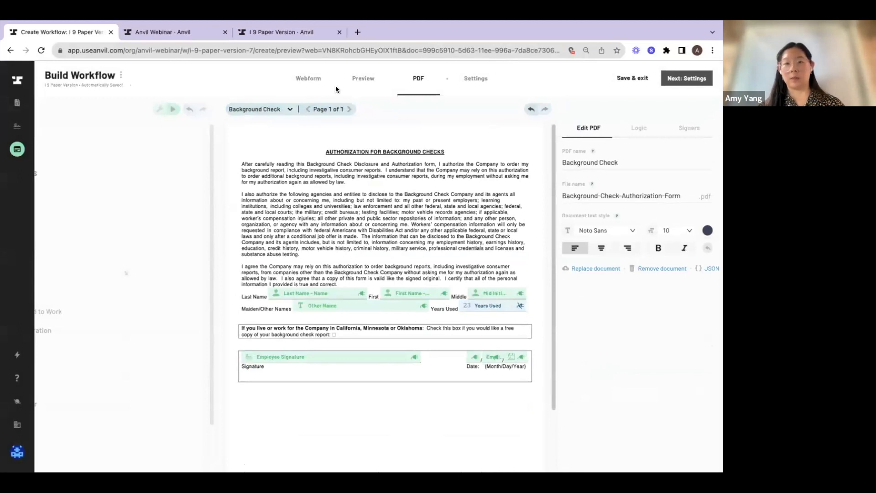
pyautogui.click(308, 79)
pyautogui.click(230, 110)
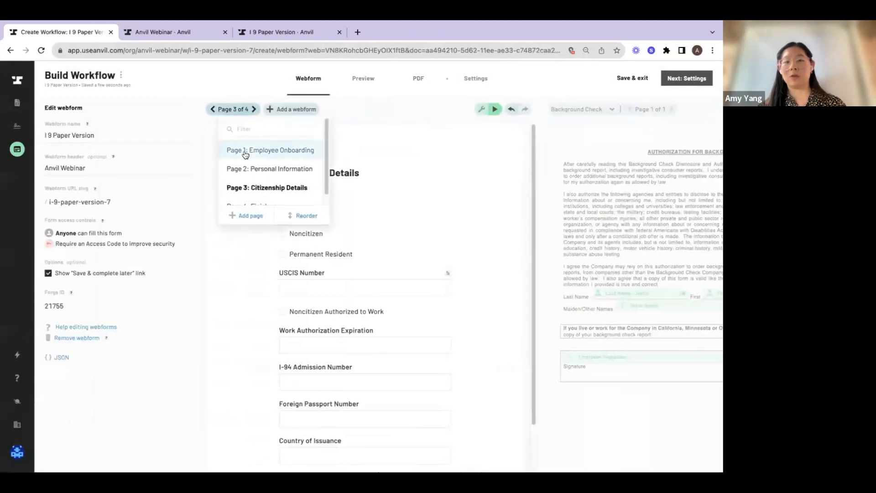
pyautogui.click(245, 150)
pyautogui.click(246, 111)
pyautogui.click(249, 169)
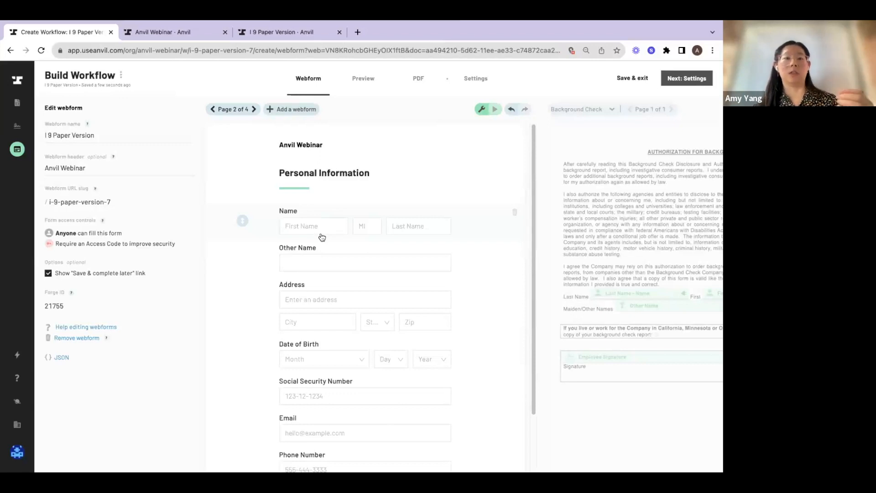
pyautogui.click(242, 277)
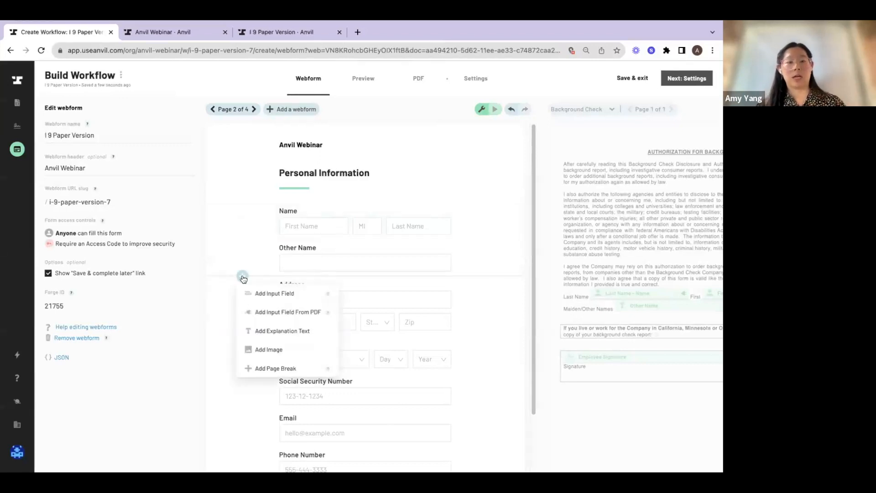
pyautogui.click(260, 295)
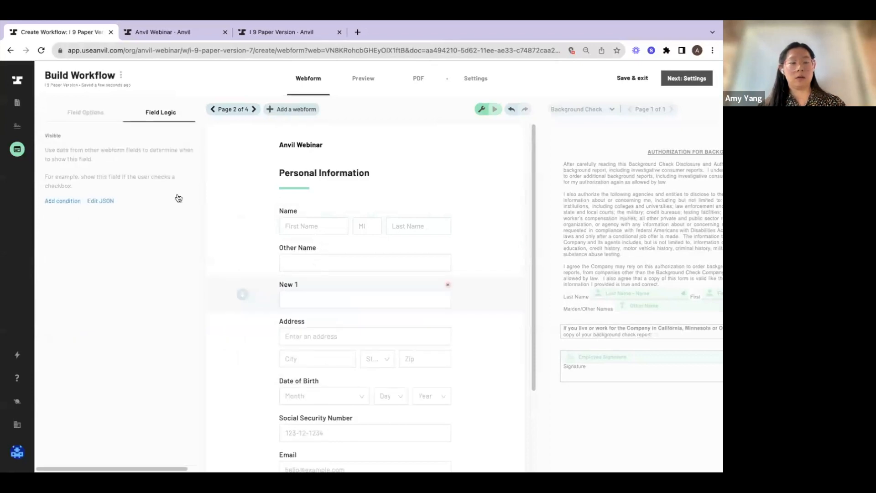
# Label the new input field "How many years have you used this name?"
pyautogui.click(84, 113)
pyautogui.write('Ho')
pyautogui.write('w many years h')
pyautogui.press('BackSpace')
pyautogui.write('years have yo9use')
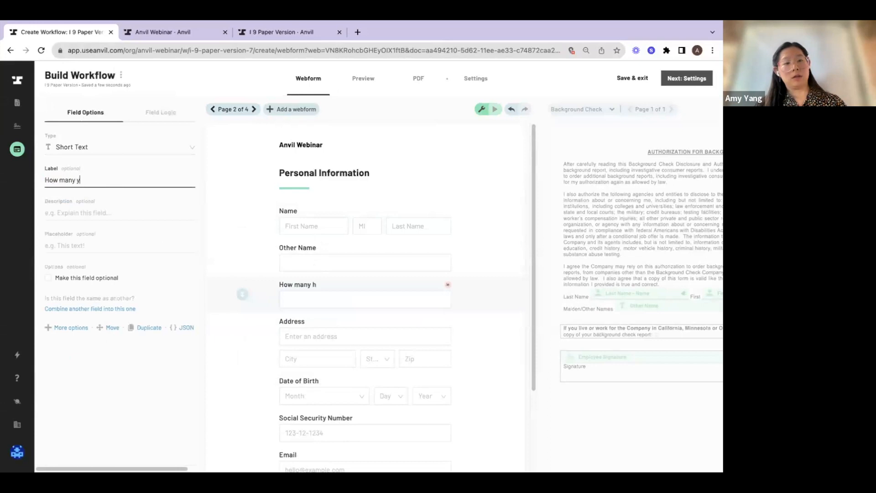
pyautogui.press('BackSpace')
pyautogui.press('BackSpace')
pyautogui.press('BackSpace')
pyautogui.write('u used this name?')
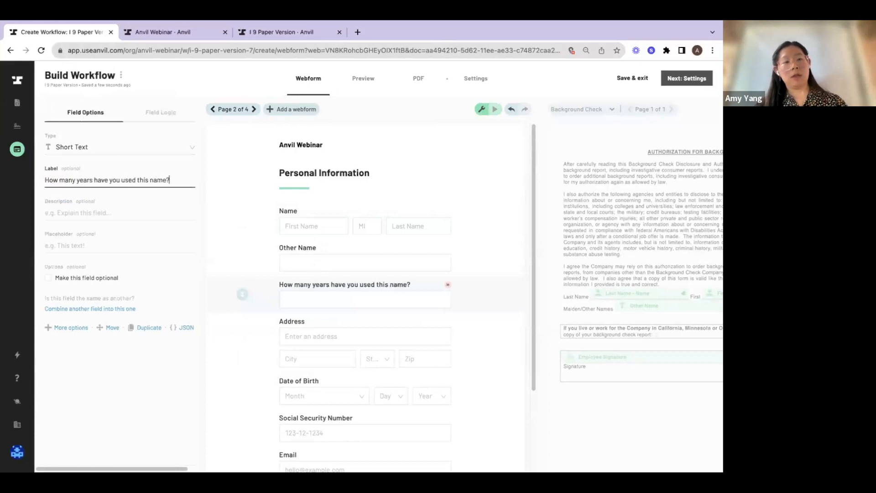
# Set the type of the "How many years have you used this name?" field to Integer
pyautogui.click(91, 147)
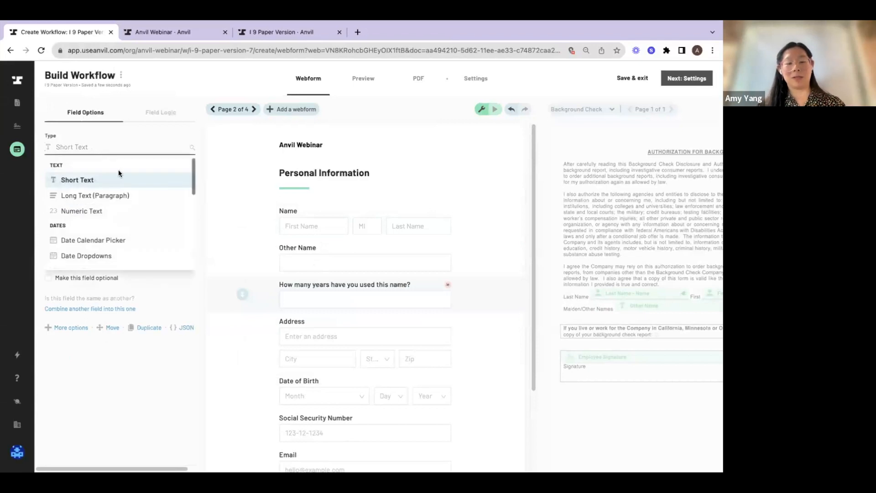
pyautogui.write('n')
pyautogui.press('BackSpace')
pyautogui.write('int')
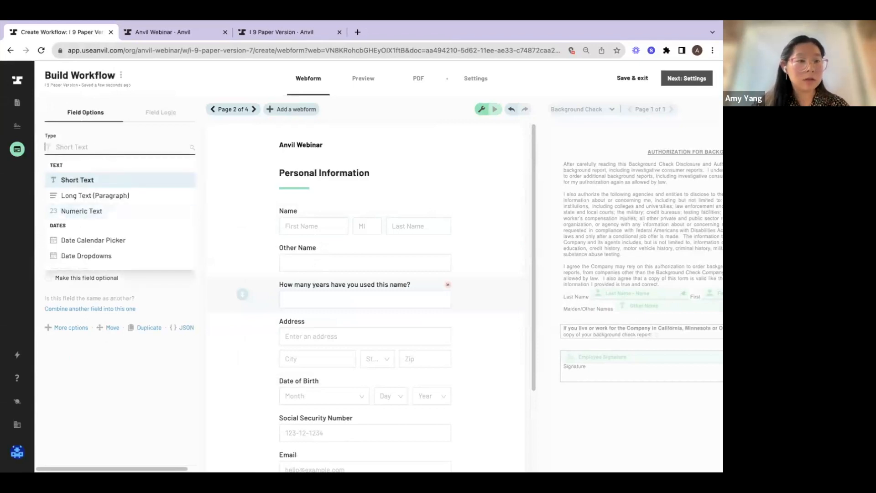
pyautogui.click(130, 209)
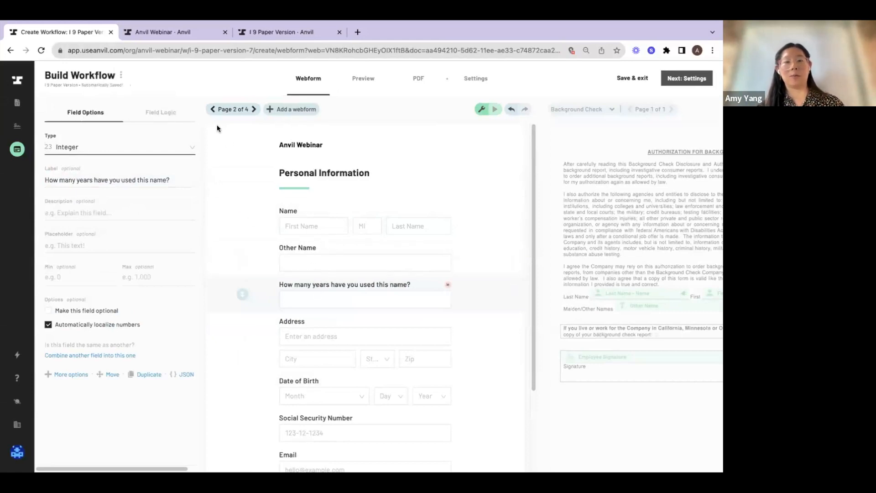
# Add a visibility condition showing the "How many years have you used this name?" field when Other Name is filled
pyautogui.click(162, 114)
pyautogui.click(62, 201)
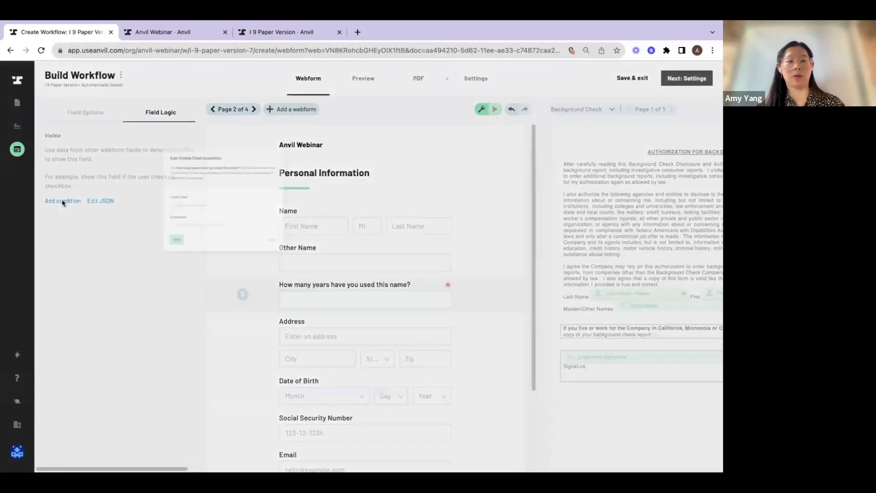
pyautogui.click(288, 212)
pyautogui.write('other')
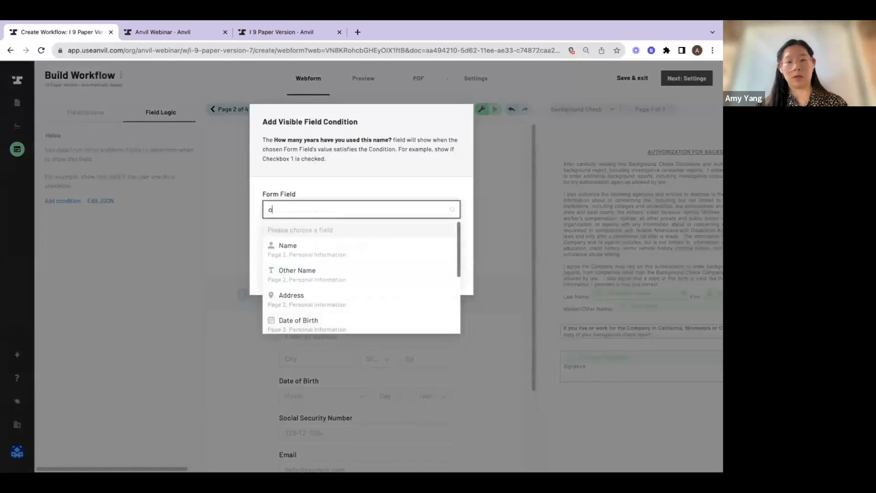
pyautogui.click(296, 233)
pyautogui.click(294, 246)
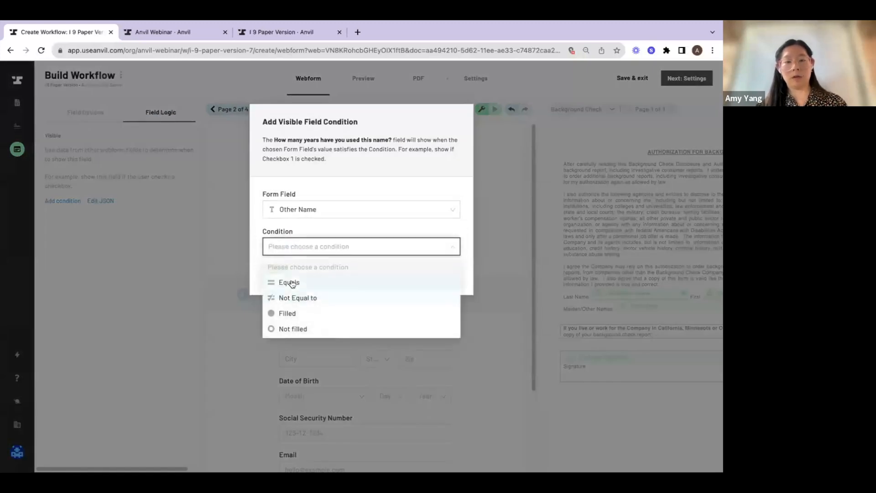
pyautogui.click(290, 282)
pyautogui.click(292, 282)
pyautogui.click(286, 252)
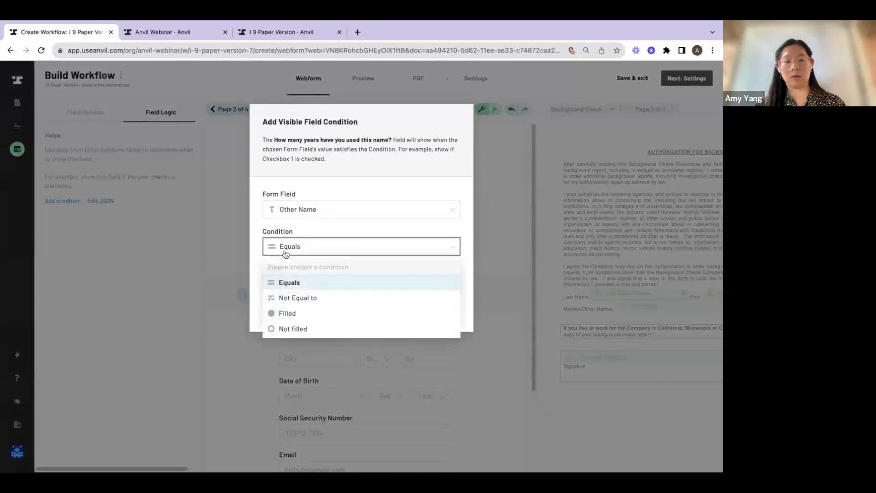
pyautogui.click(274, 305)
pyautogui.click(273, 270)
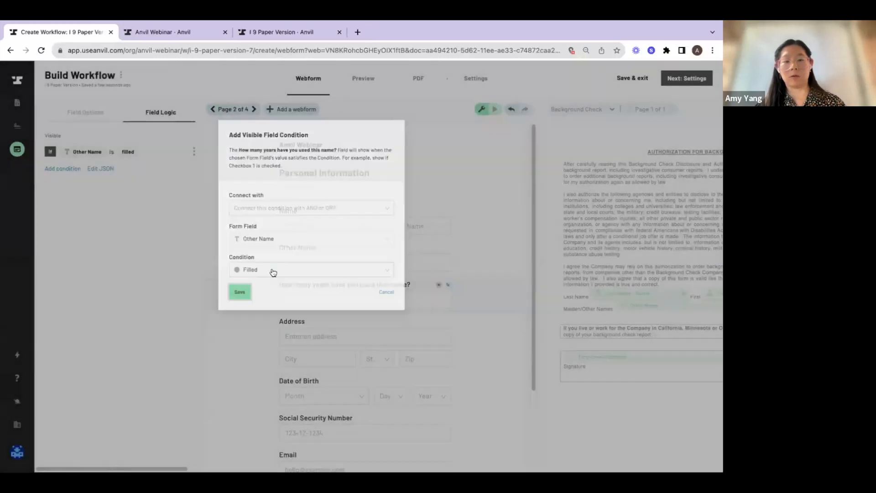
# Test the years-used field's visibility condition in the live form by entering a sample name in Other Name
pyautogui.click(494, 110)
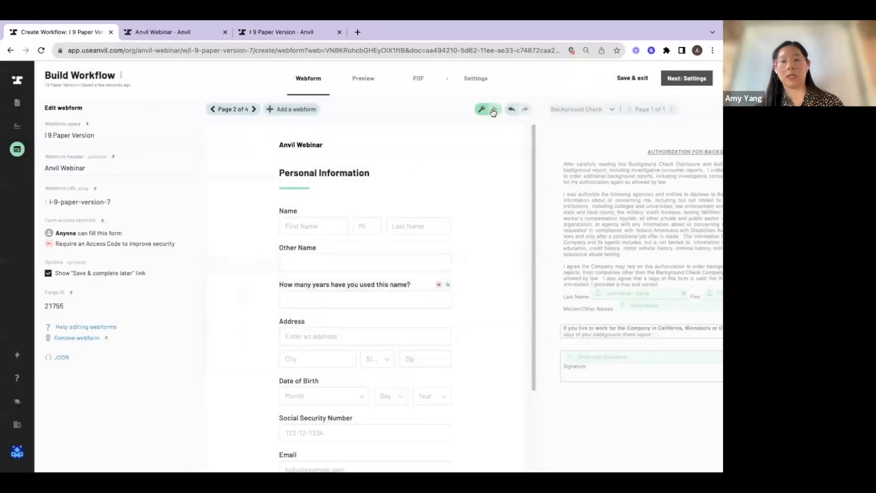
pyautogui.click(374, 264)
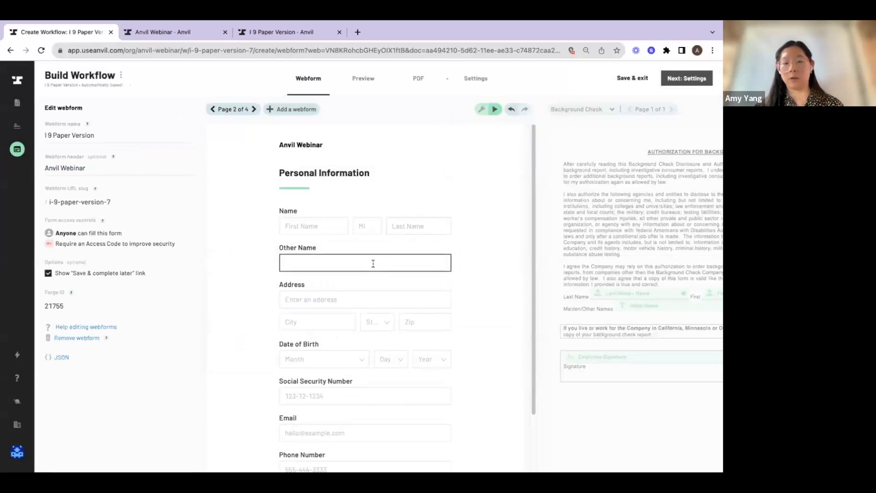
pyautogui.write('jack')
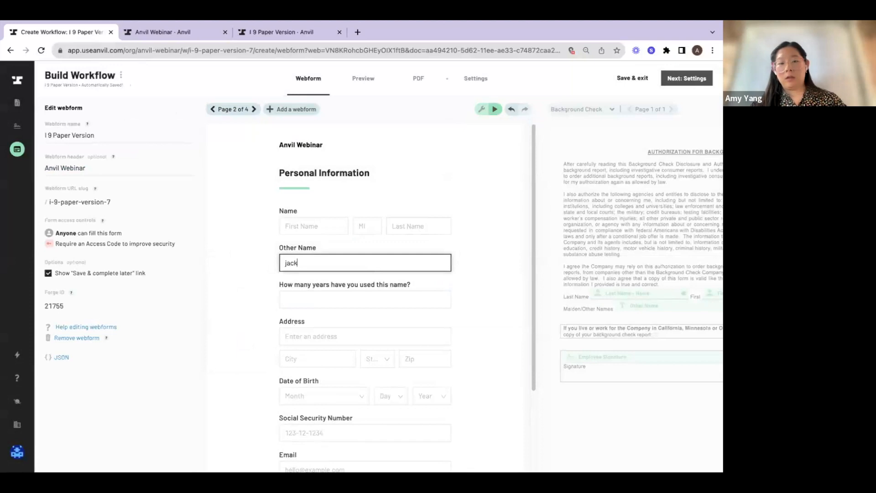
pyautogui.click(376, 297)
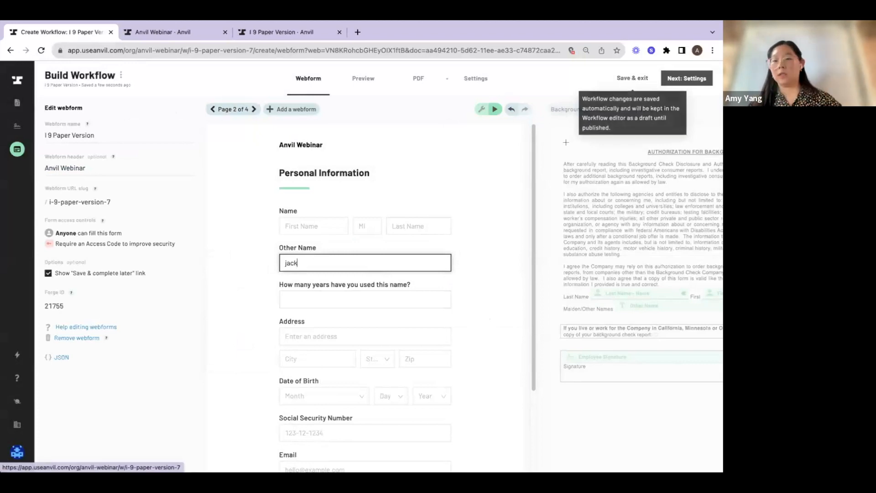
# Save and exit the I 9 Paper Version draft, and reopen the workflow at its settings page
pyautogui.click(570, 158)
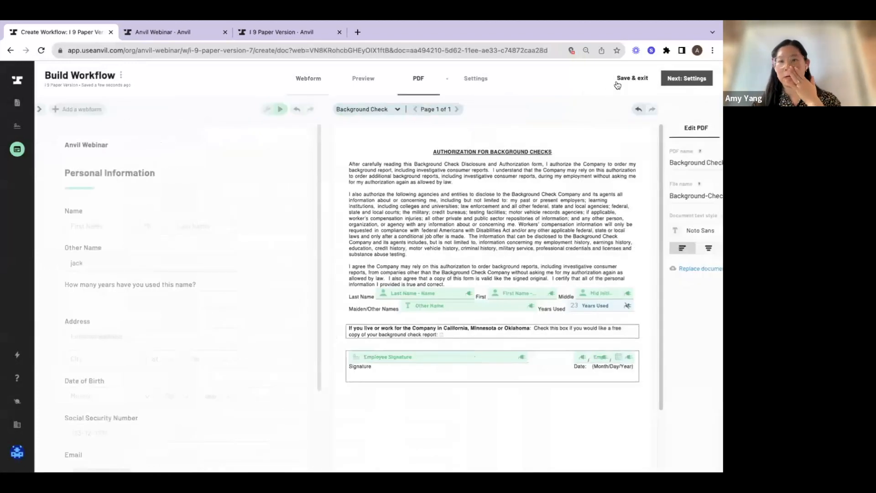
pyautogui.click(633, 79)
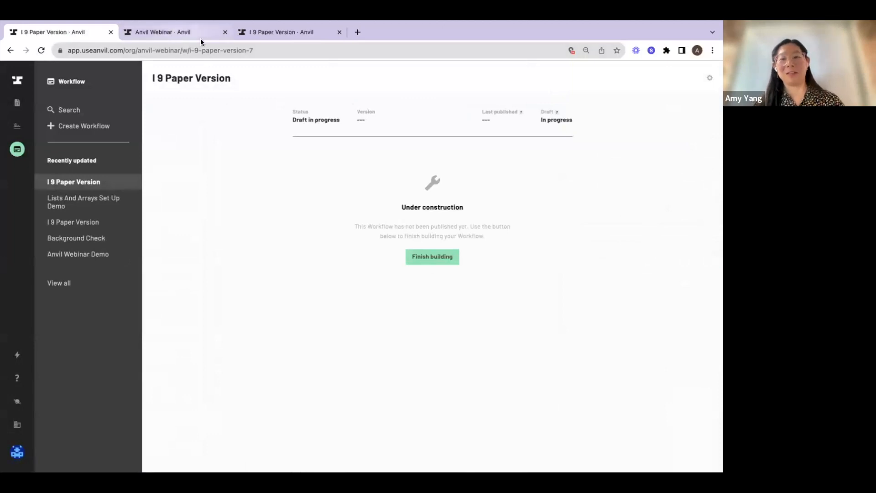
pyautogui.click(110, 184)
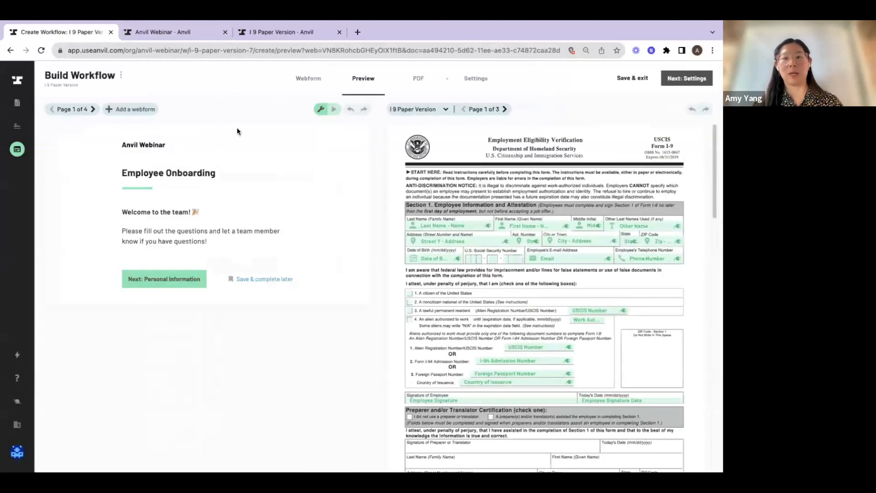
pyautogui.click(689, 79)
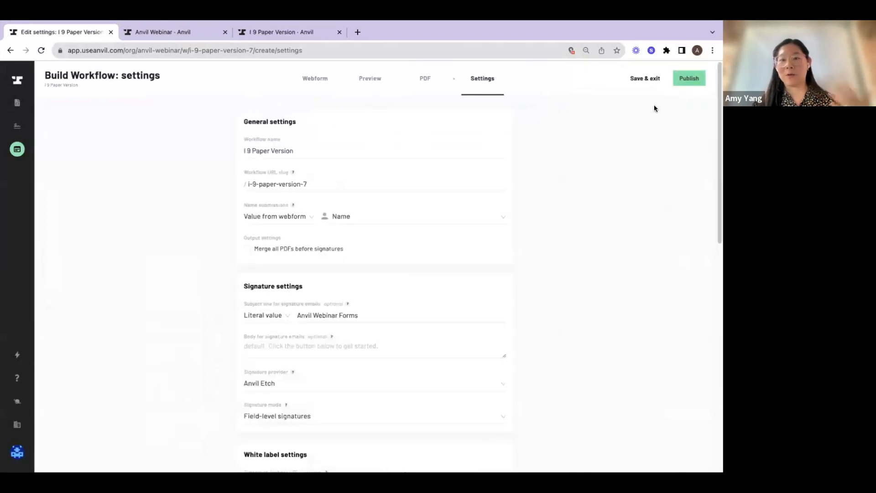
# Publish the I 9 Paper Version workflow with the version description "v1- basic setup", applying it to all in-progress submissions
pyautogui.click(693, 78)
pyautogui.write('v1- basic setup')
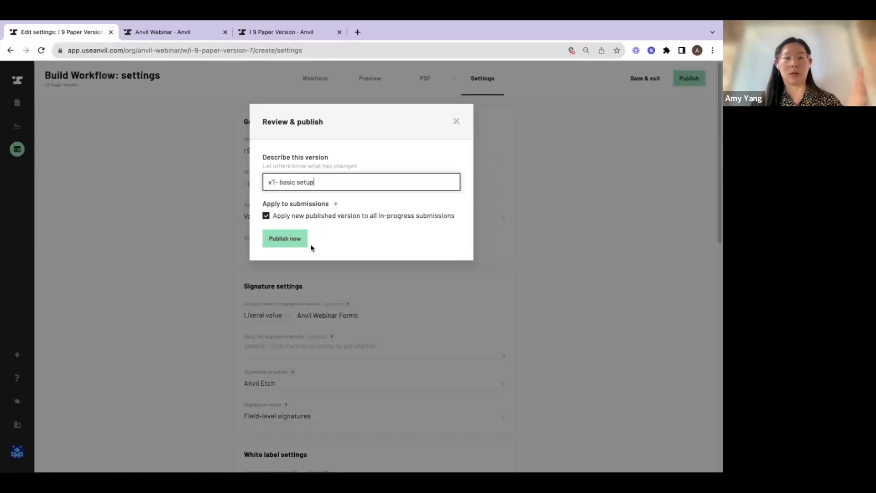
pyautogui.click(297, 240)
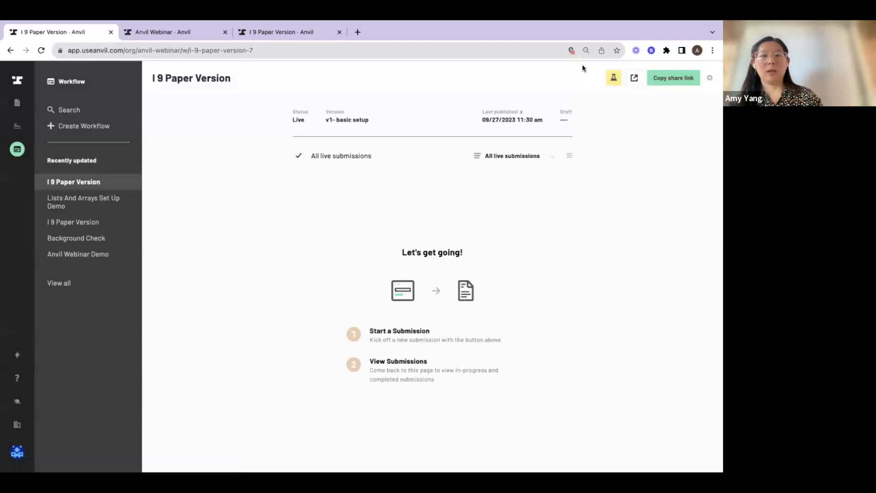
# Start a new test submission, switch to the prefilled Employee Onboarding test form, go through its pages and review, and submit it
pyautogui.click(614, 81)
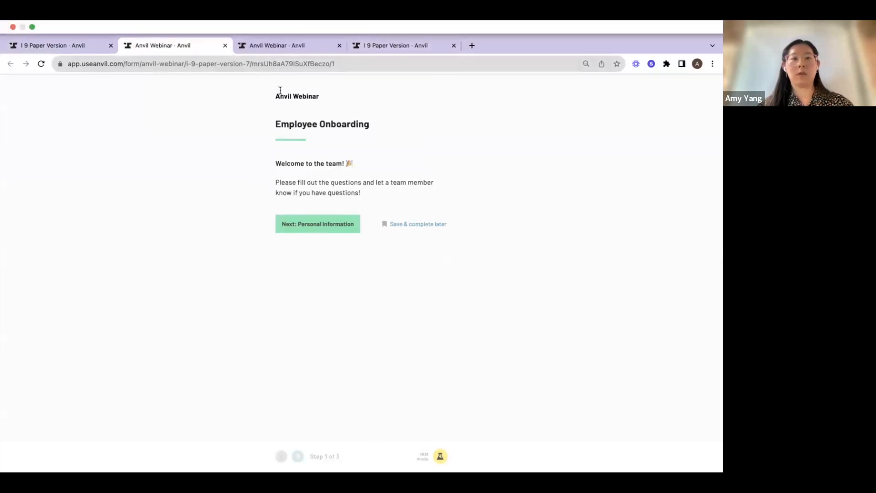
pyautogui.click(256, 46)
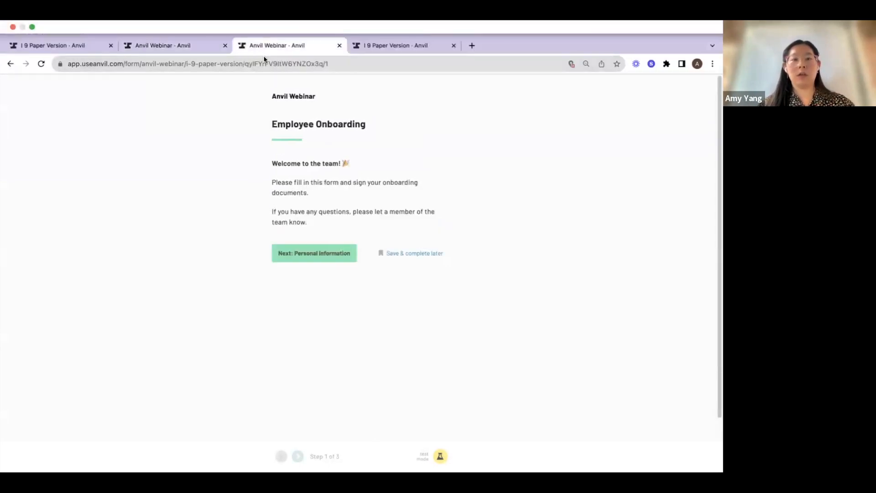
pyautogui.click(314, 247)
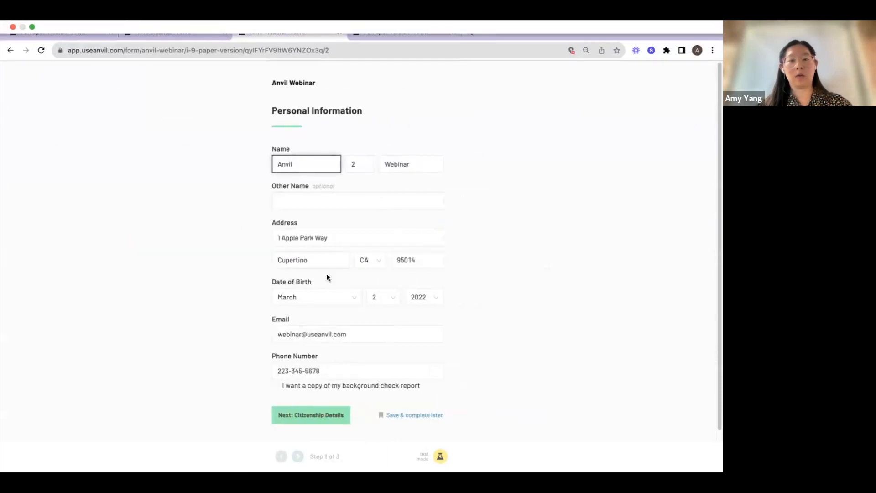
pyautogui.click(317, 411)
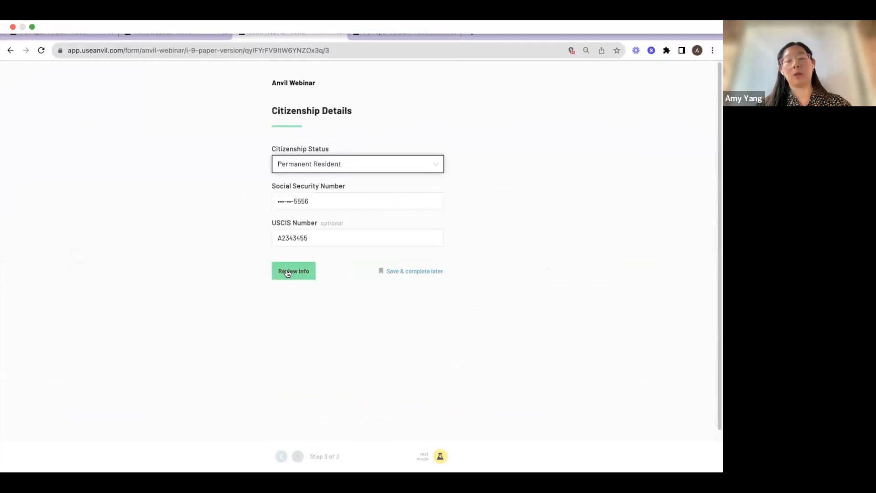
pyautogui.click(289, 273)
pyautogui.scroll(-3, 292, 271)
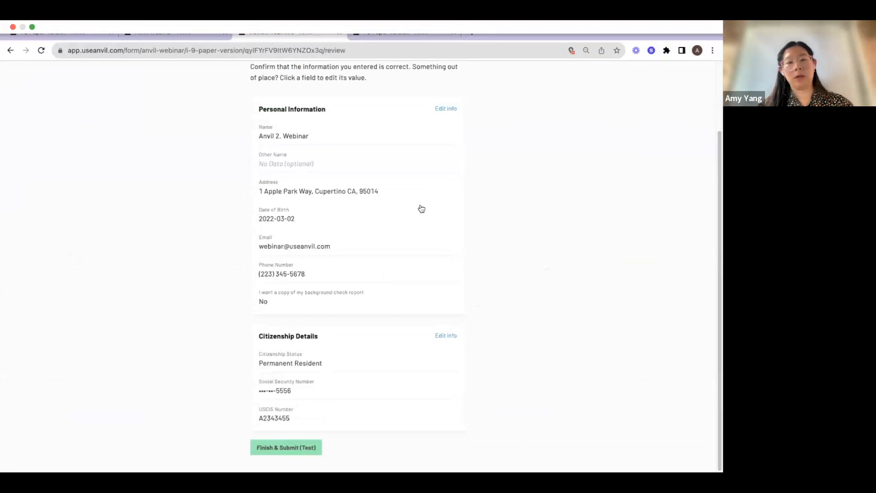
pyautogui.click(269, 448)
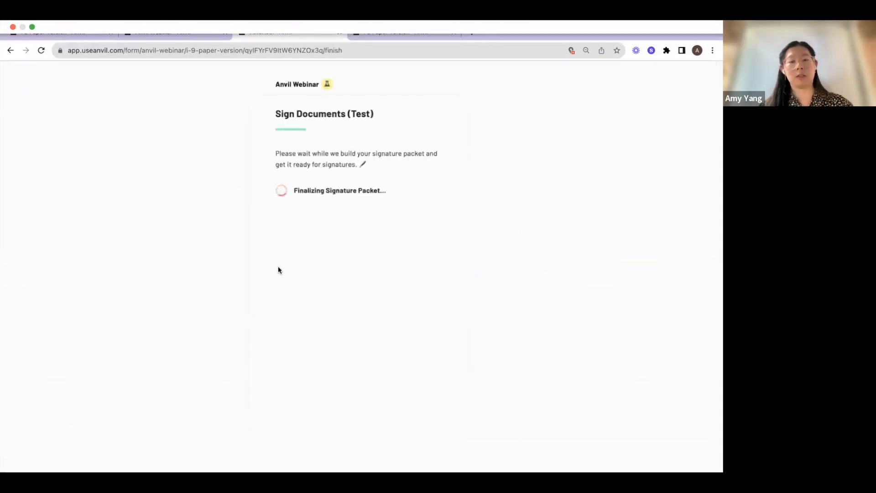
# Begin signing the test packet, draw a freehand signature and consent to using electronic signatures
pyautogui.click(298, 202)
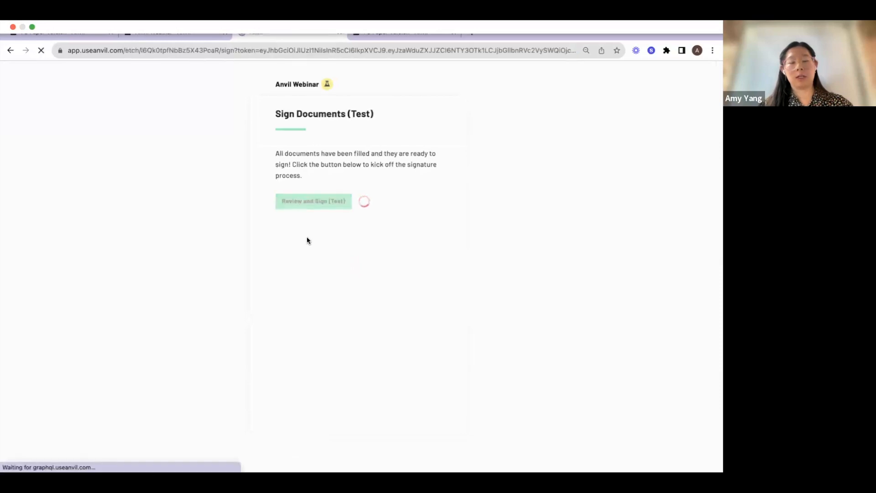
pyautogui.moveTo(274, 239)
pyautogui.mouseDown()
pyautogui.moveTo(402, 238)
pyautogui.moveTo(362, 284)
pyautogui.mouseUp()
pyautogui.click(273, 351)
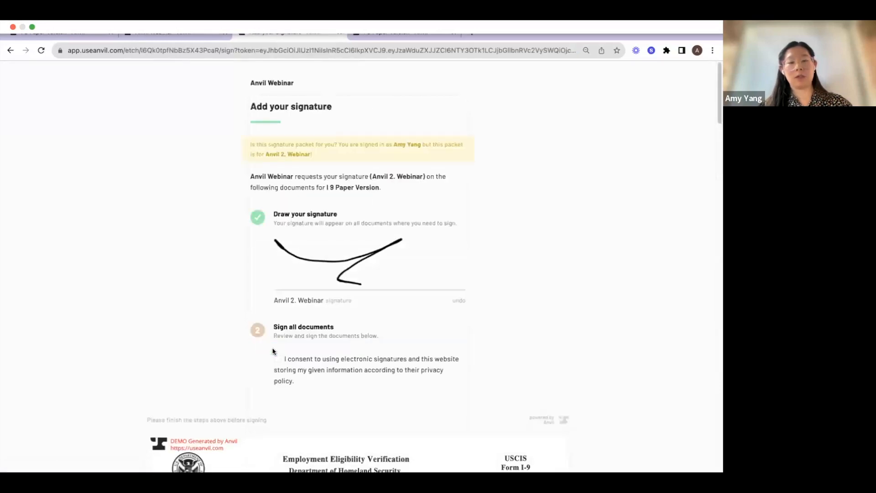
pyautogui.click(278, 359)
# Review the filled I-9 and sign the employee signature field and the background check authorization to complete the packet
pyautogui.scroll(-7, 278, 361)
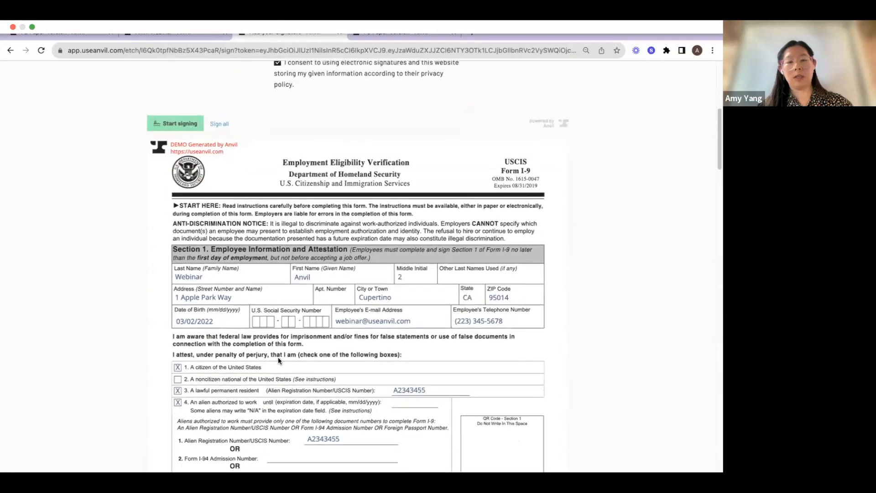
pyautogui.scroll(-5, 296, 302)
pyautogui.scroll(-1, 365, 293)
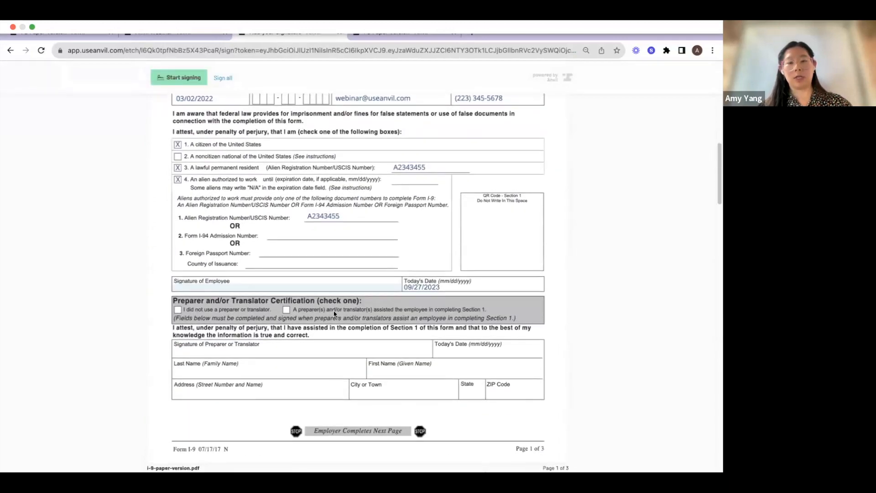
pyautogui.scroll(2, 335, 315)
pyautogui.click(331, 341)
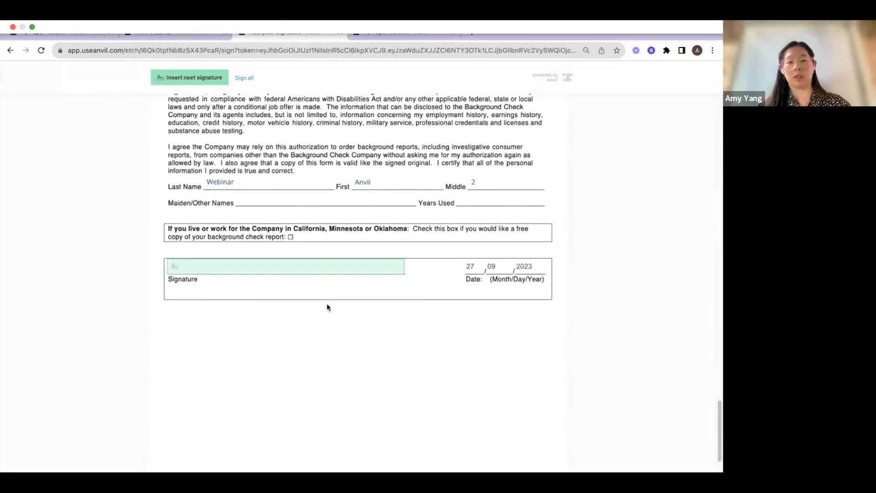
pyautogui.click(317, 273)
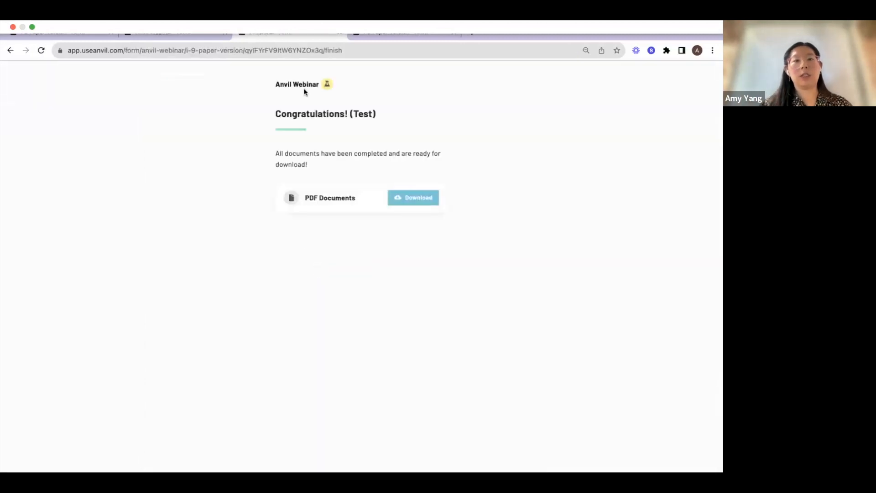
# Open the newly completed test submission of the original I 9 Paper Version workflow and display its file output
pyautogui.moveTo(370, 36)
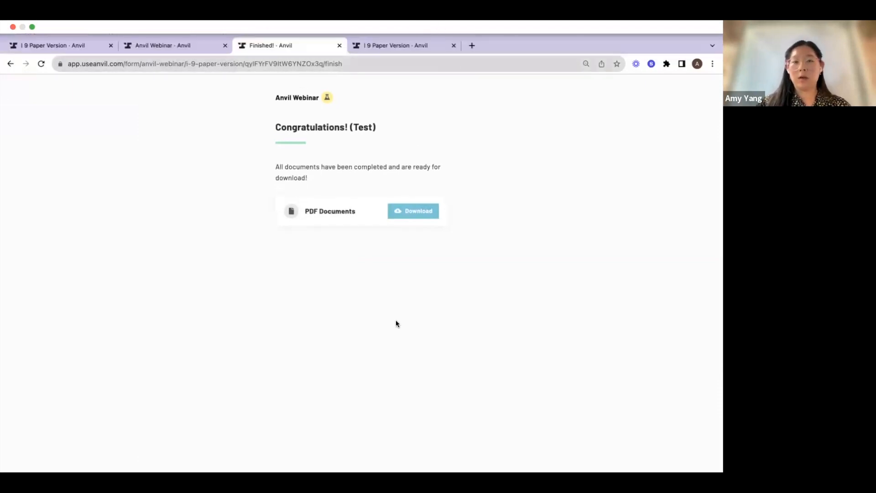
pyautogui.click(382, 50)
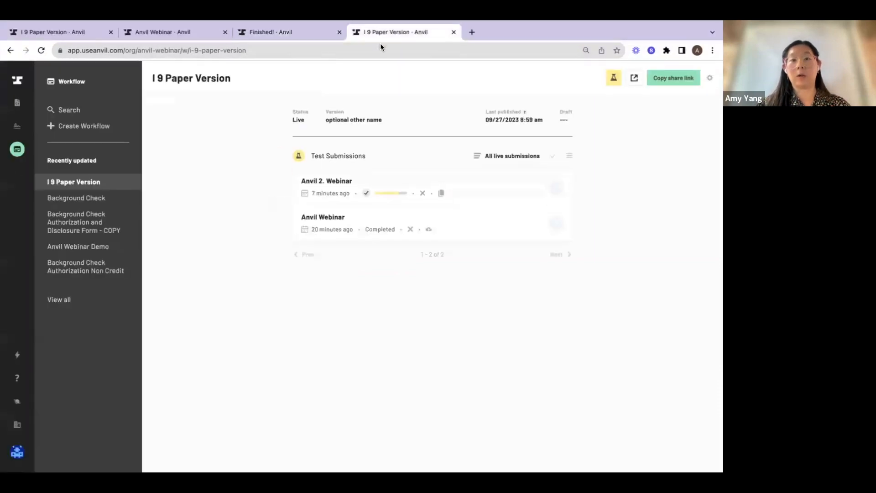
pyautogui.click(560, 184)
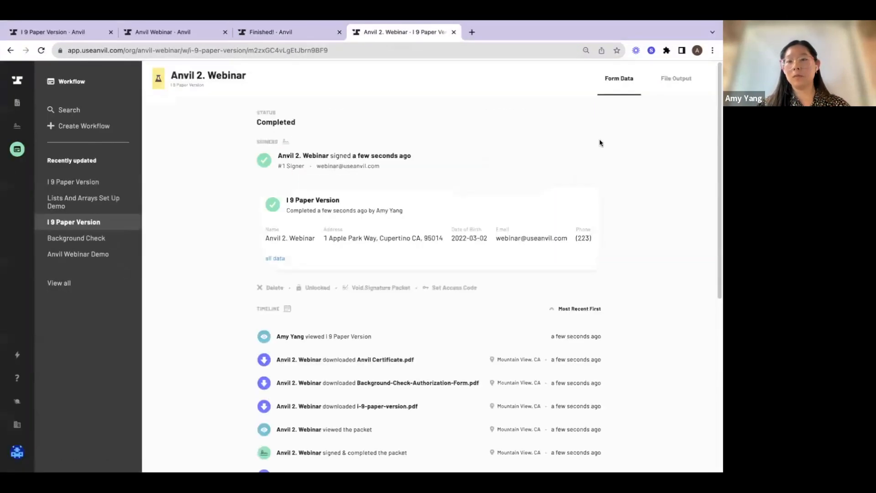
pyautogui.click(679, 79)
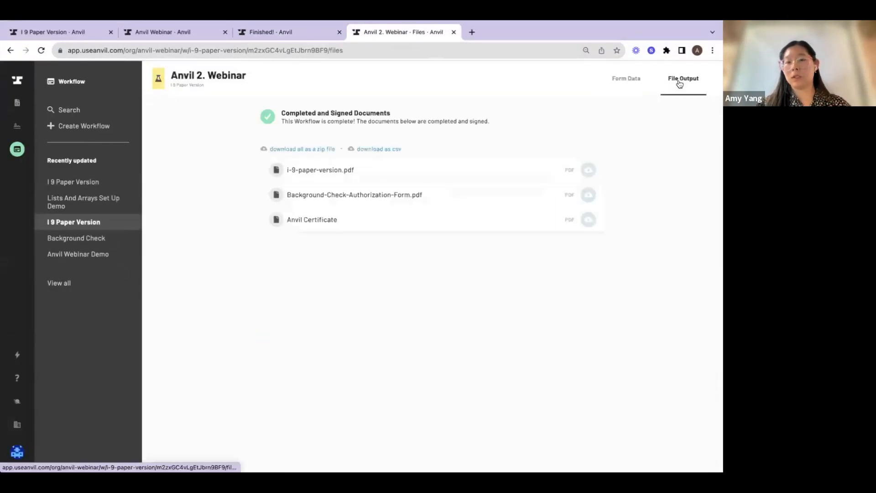
# Inspect the signed i-9-paper-version.pdf and Background-Check-Authorization-Form.pdf, and reopen the I-9 PDF
pyautogui.click(589, 171)
pyautogui.scroll(-10, 561, 196)
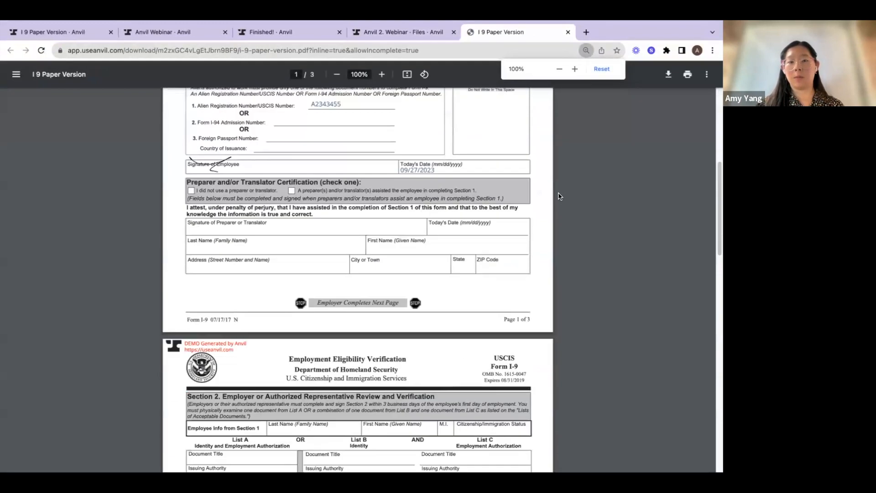
pyautogui.click(401, 48)
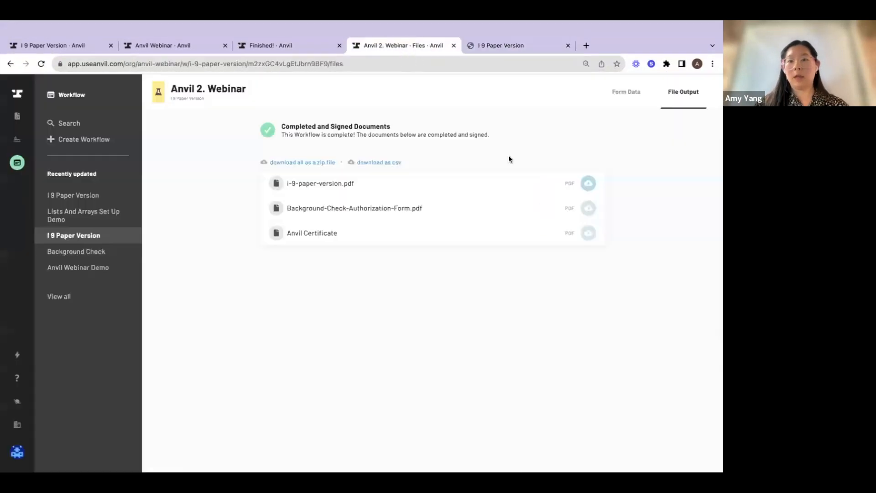
pyautogui.click(588, 197)
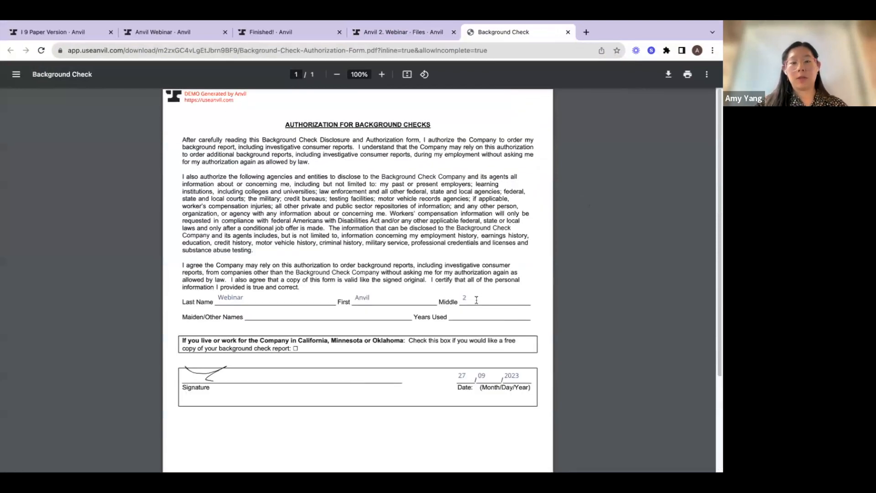
pyautogui.click(408, 31)
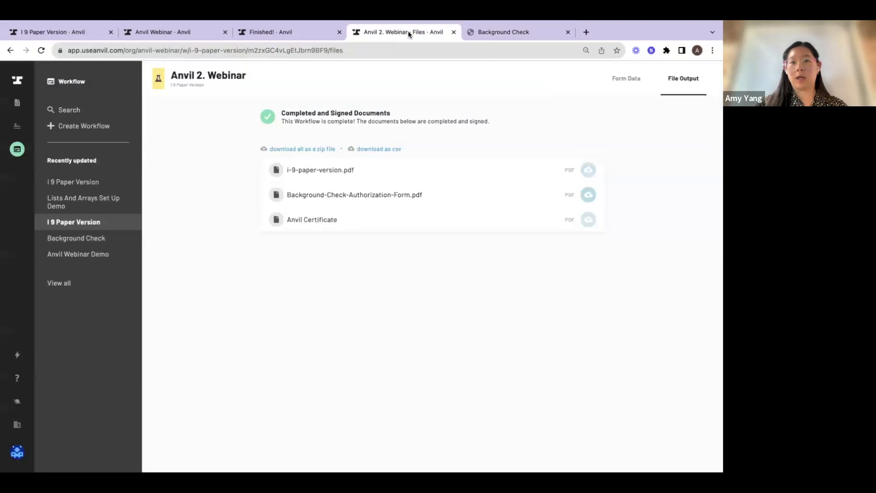
pyautogui.click(589, 170)
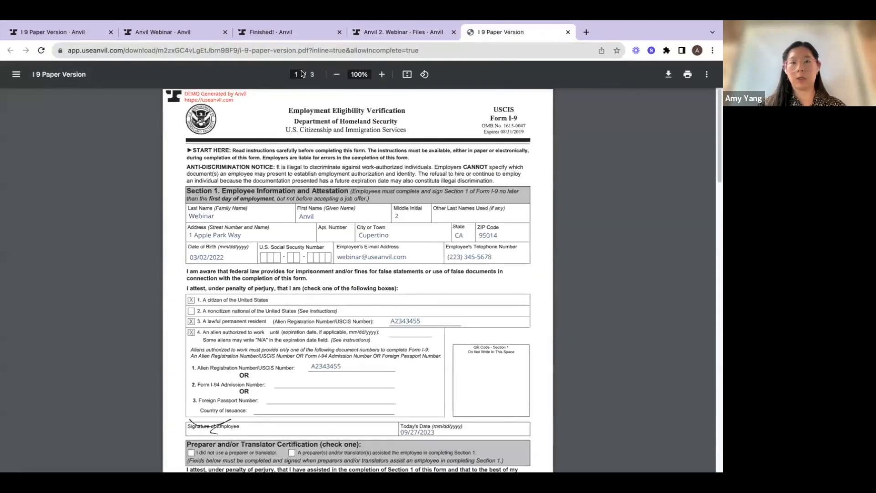
# Return to the original I 9 Paper Version workflow and open its version history
pyautogui.click(278, 40)
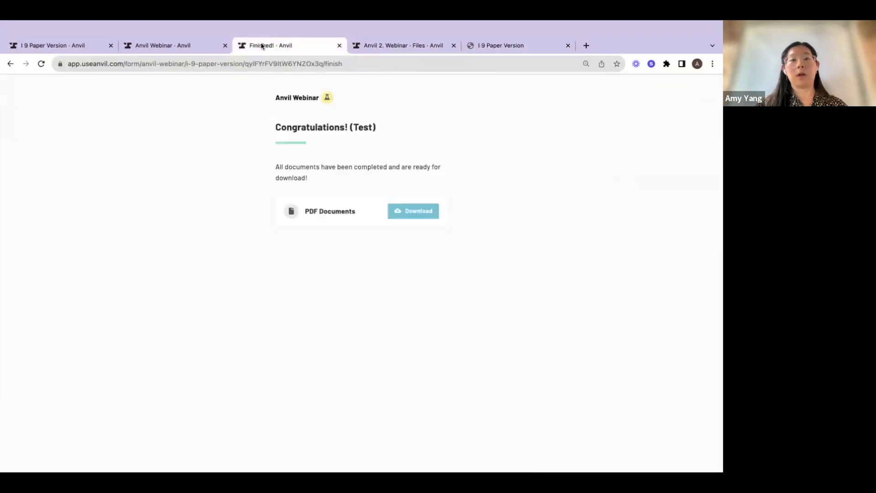
pyautogui.click(165, 49)
pyautogui.click(61, 45)
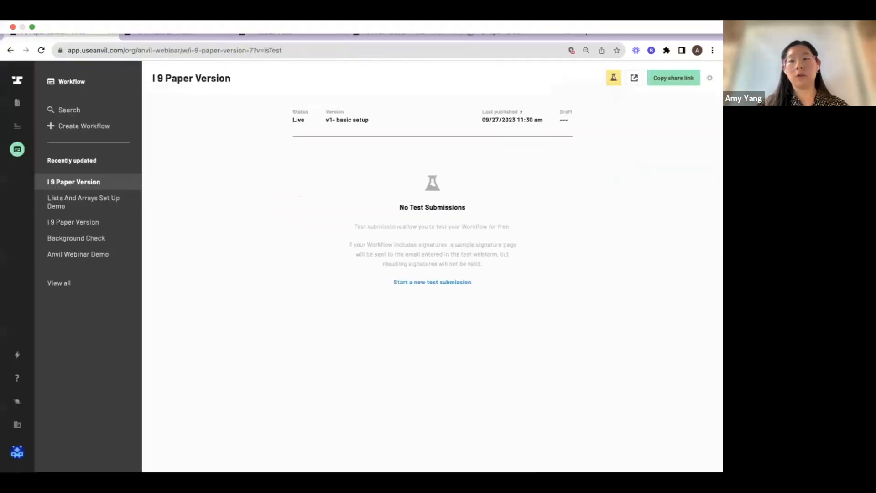
pyautogui.click(397, 32)
pyautogui.click(711, 78)
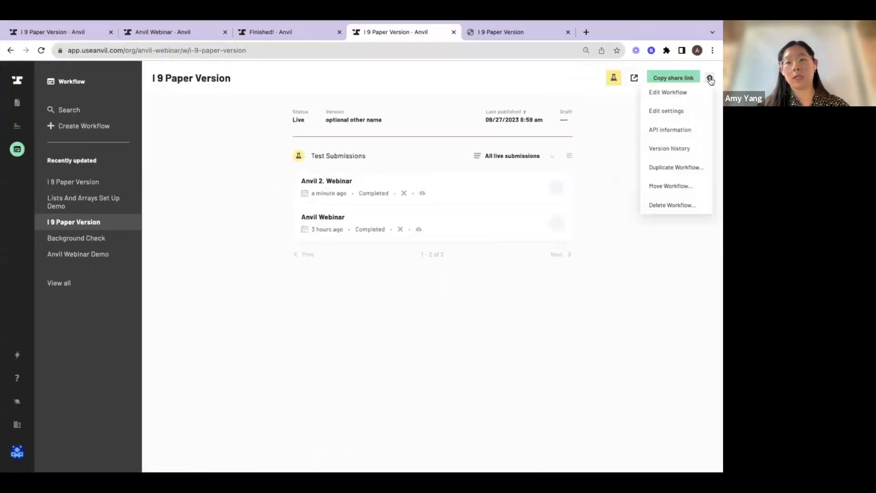
pyautogui.click(682, 148)
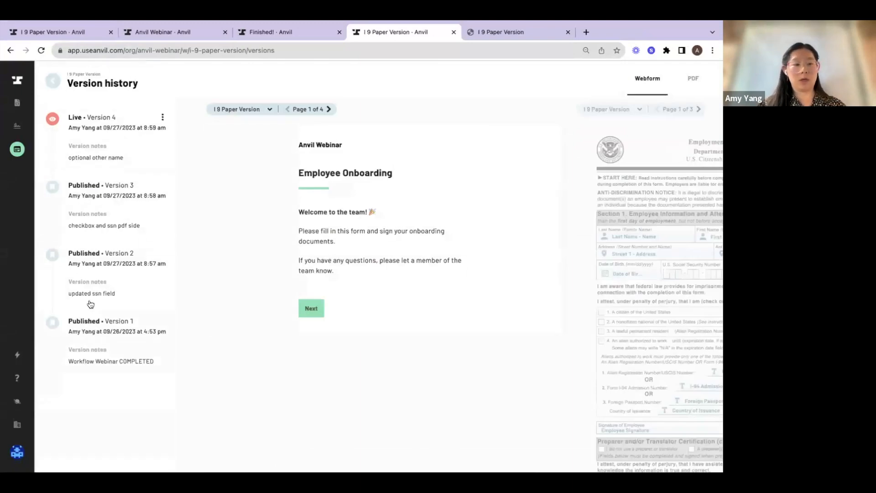
# Preview published Version 3, including its I-9 PDF, and show the options available for that version
pyautogui.click(120, 211)
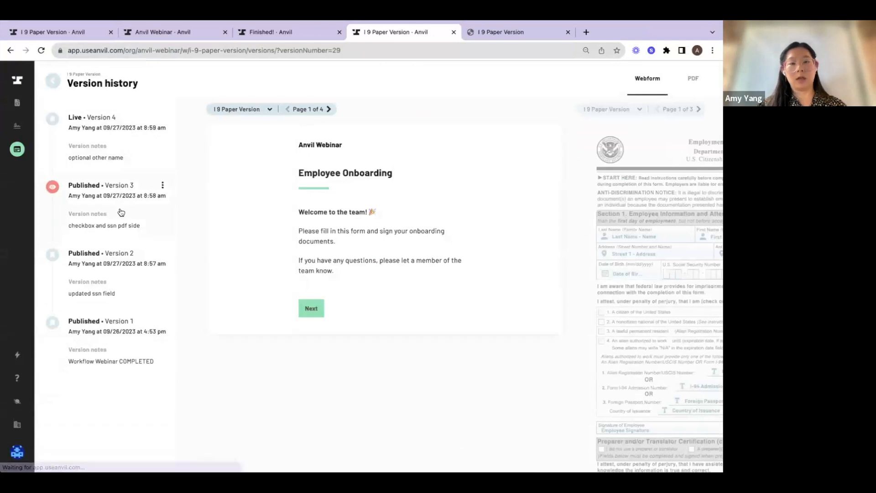
pyautogui.click(642, 161)
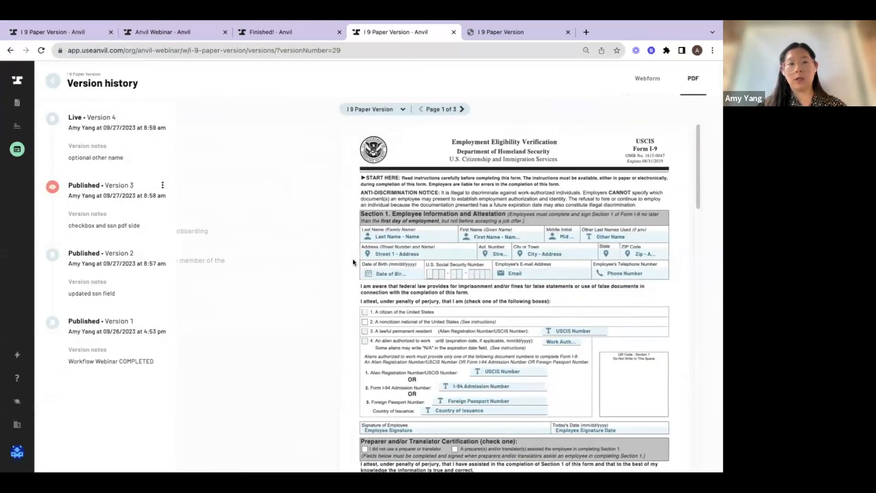
pyautogui.click(162, 186)
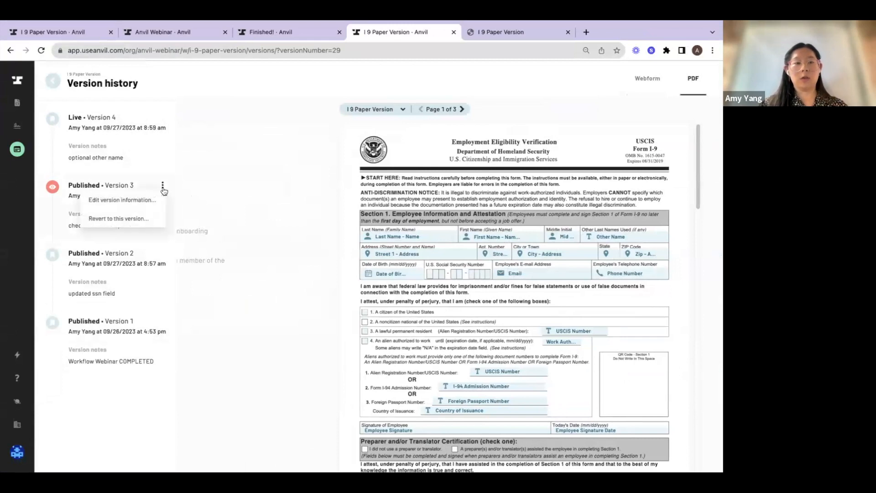